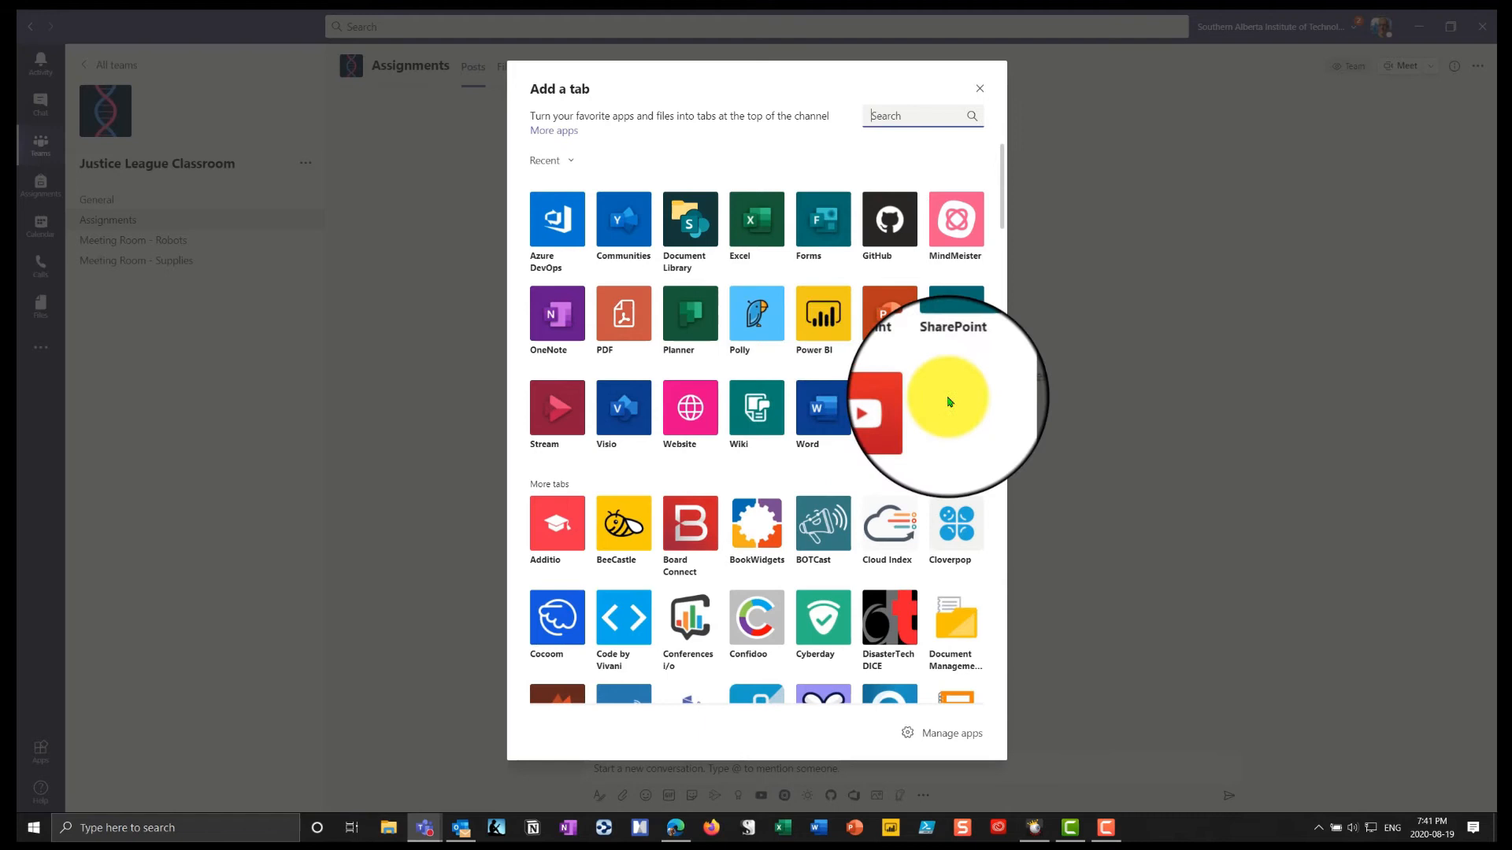
# Step: Leave the Add a tab dialog and start a new Justice League Classroom team tag named Robot Specialists from the General channel
pyautogui.click(979, 88)
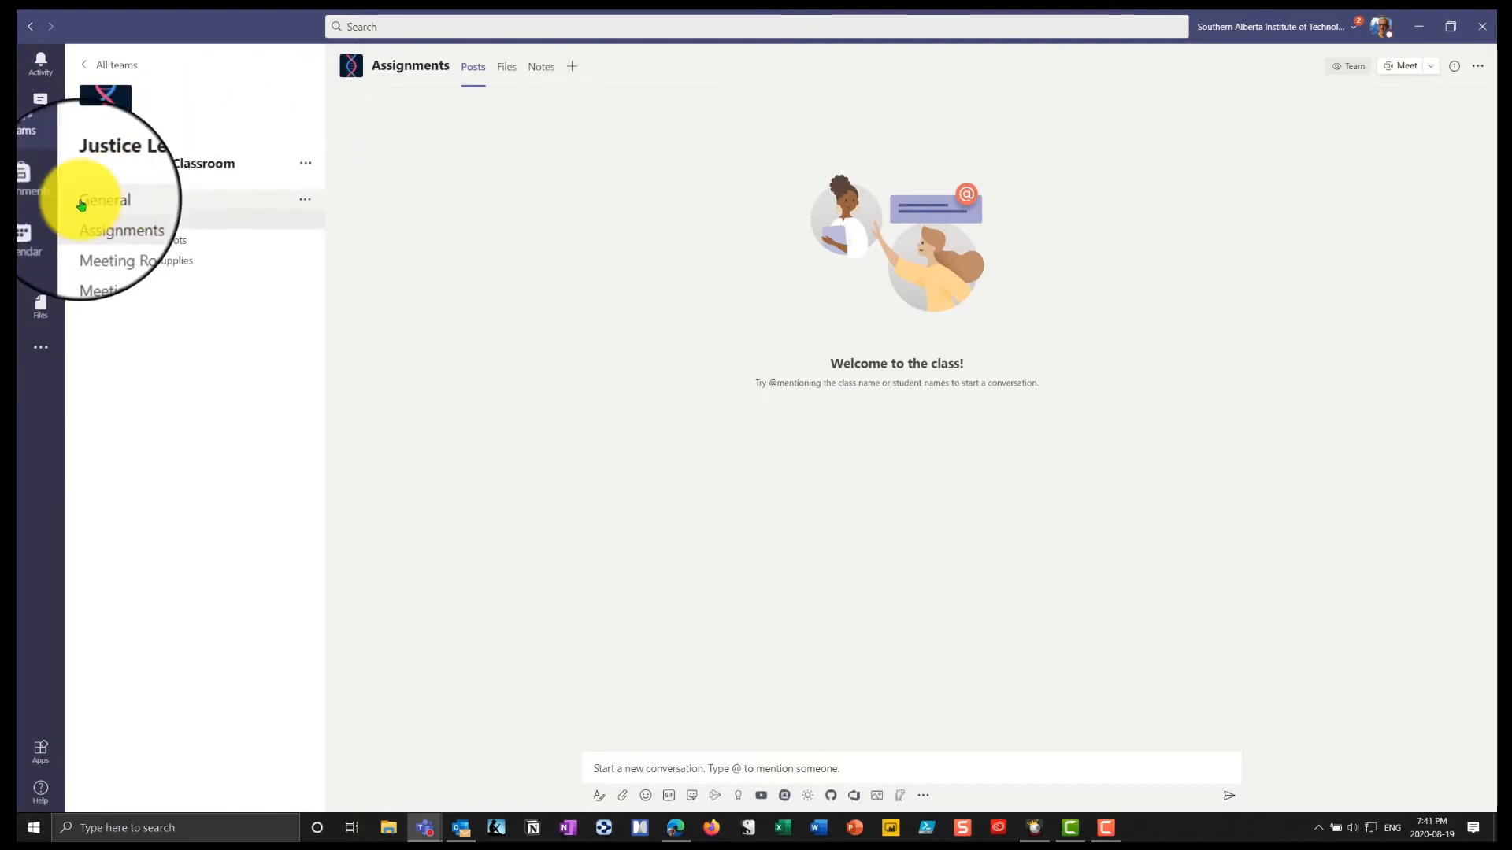
pyautogui.click(118, 200)
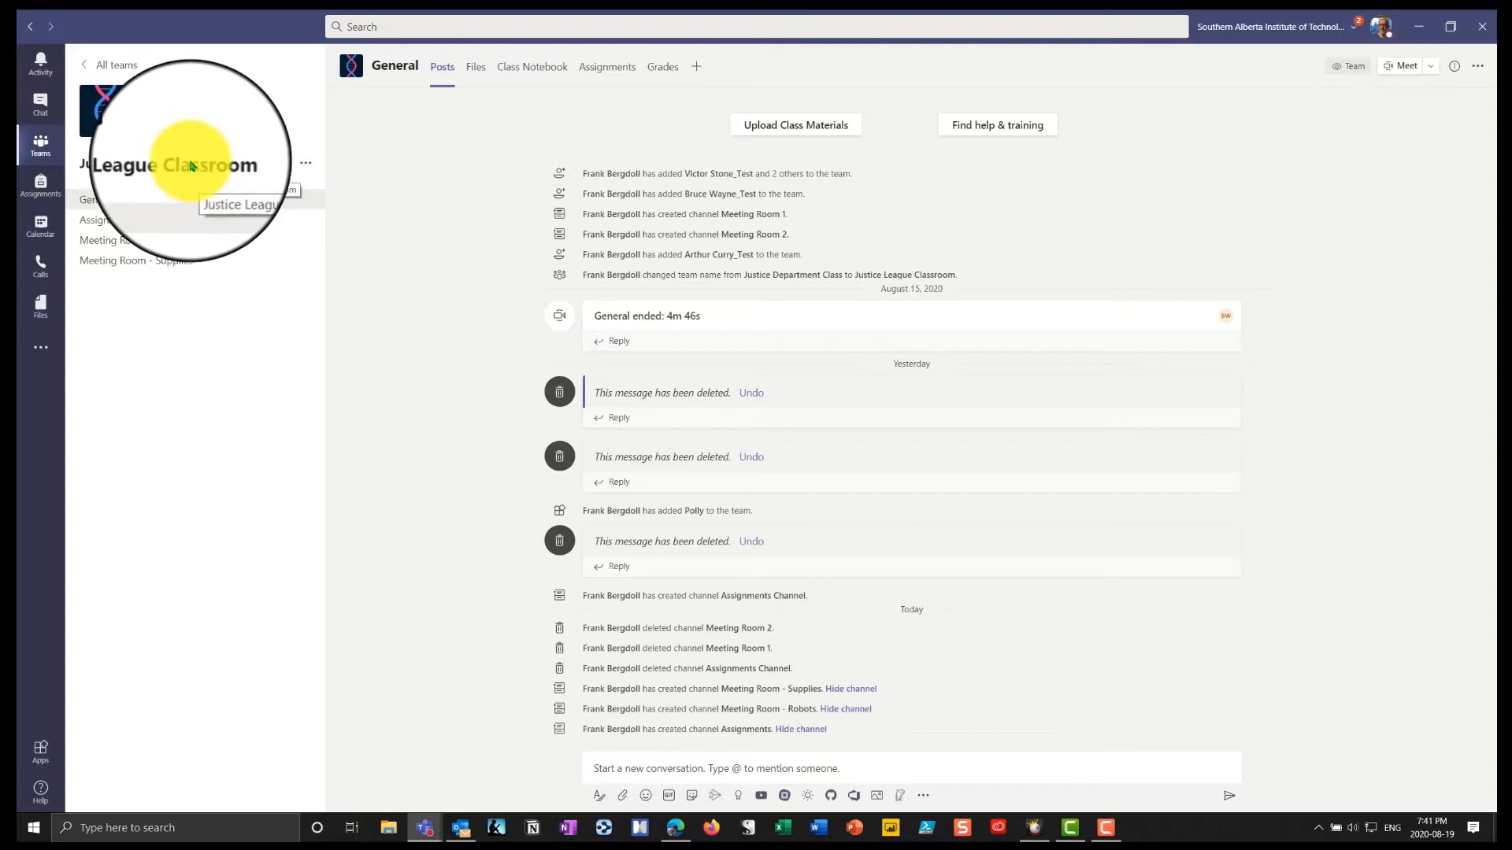
pyautogui.click(307, 166)
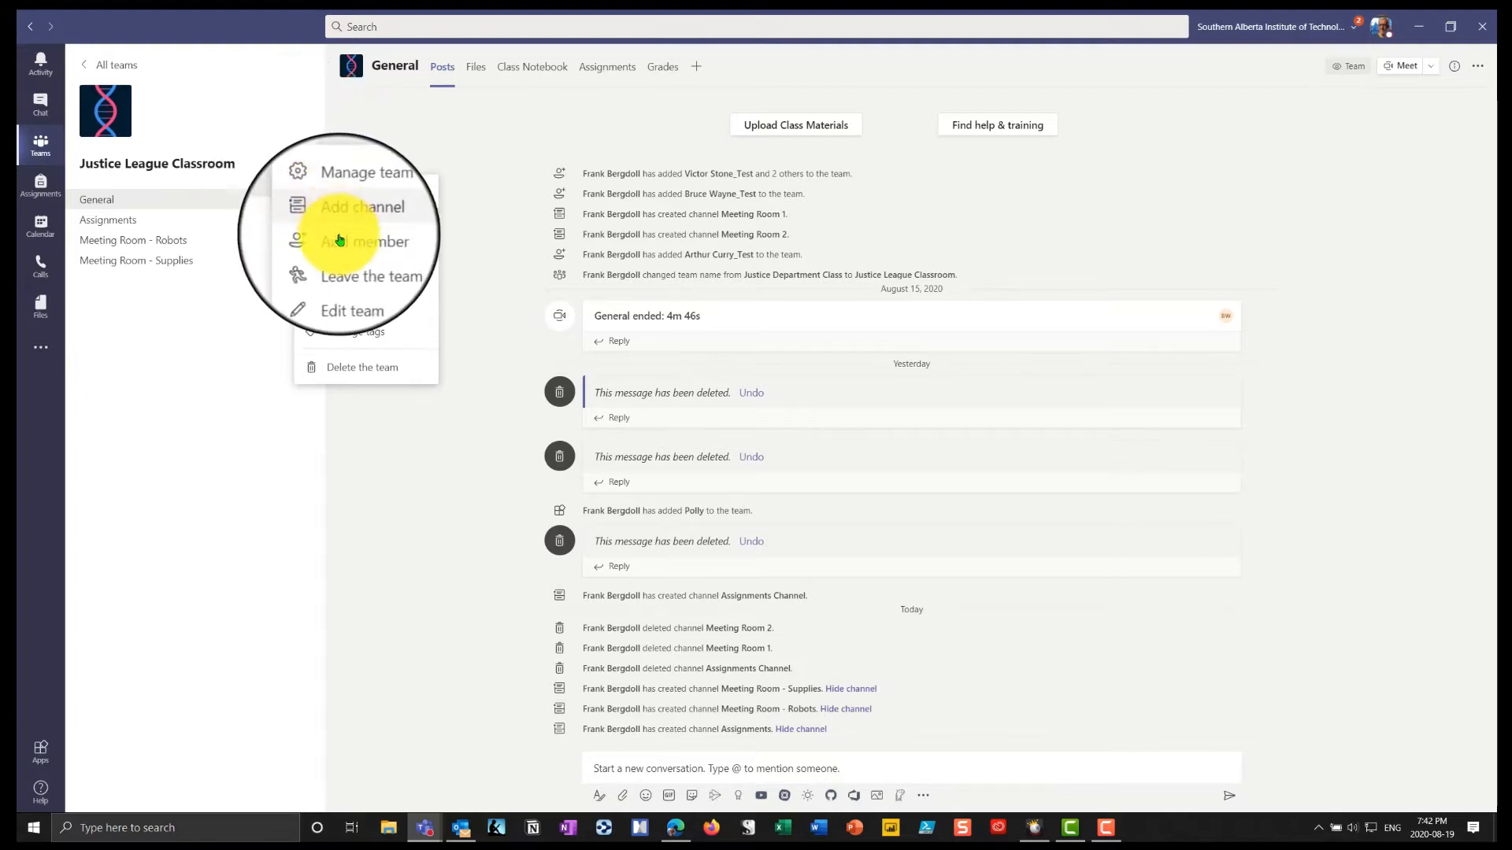
pyautogui.click(363, 336)
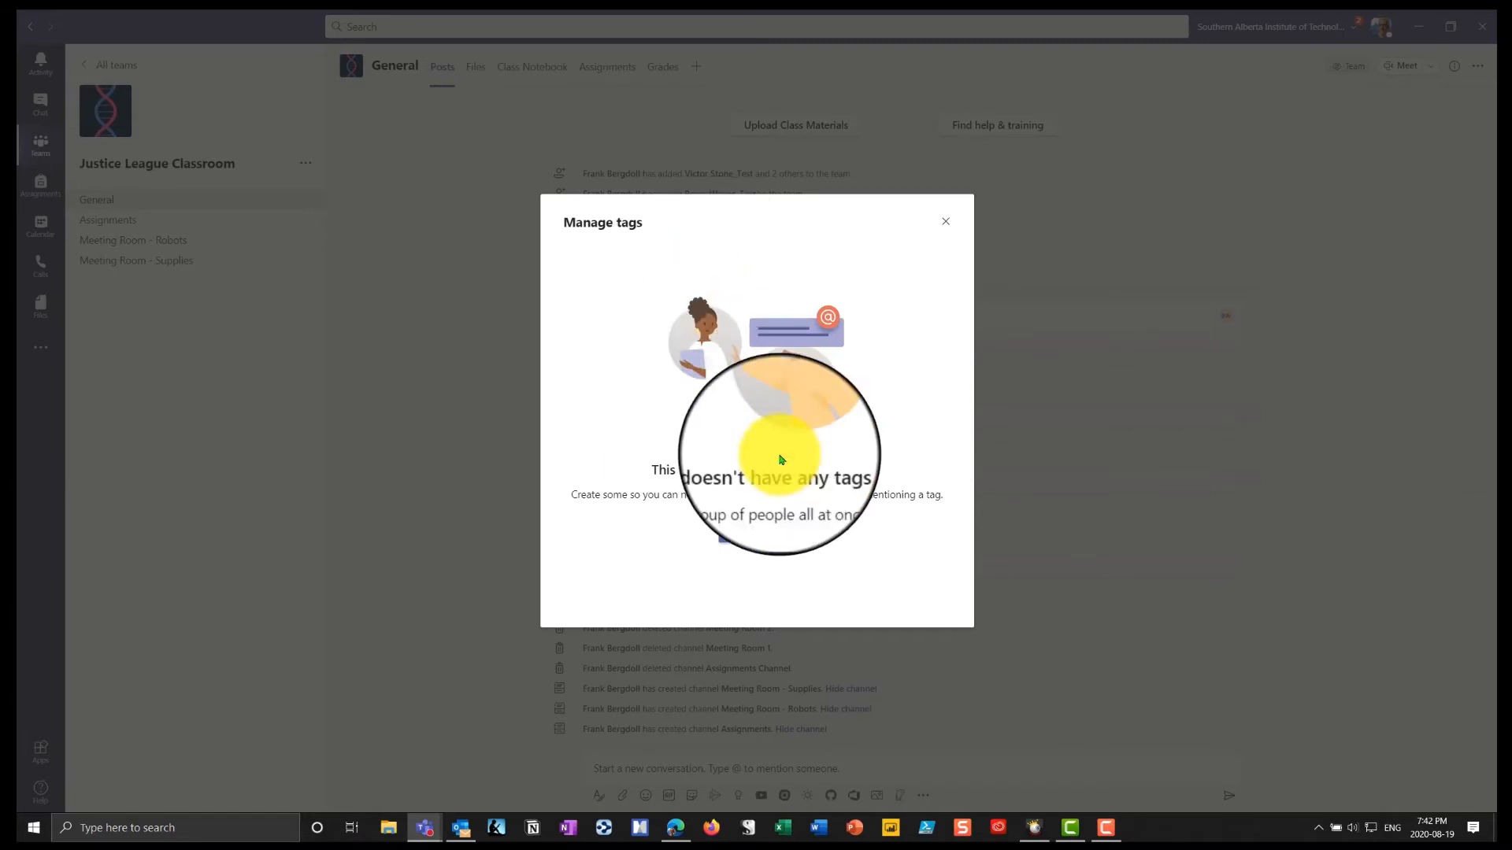
pyautogui.click(768, 533)
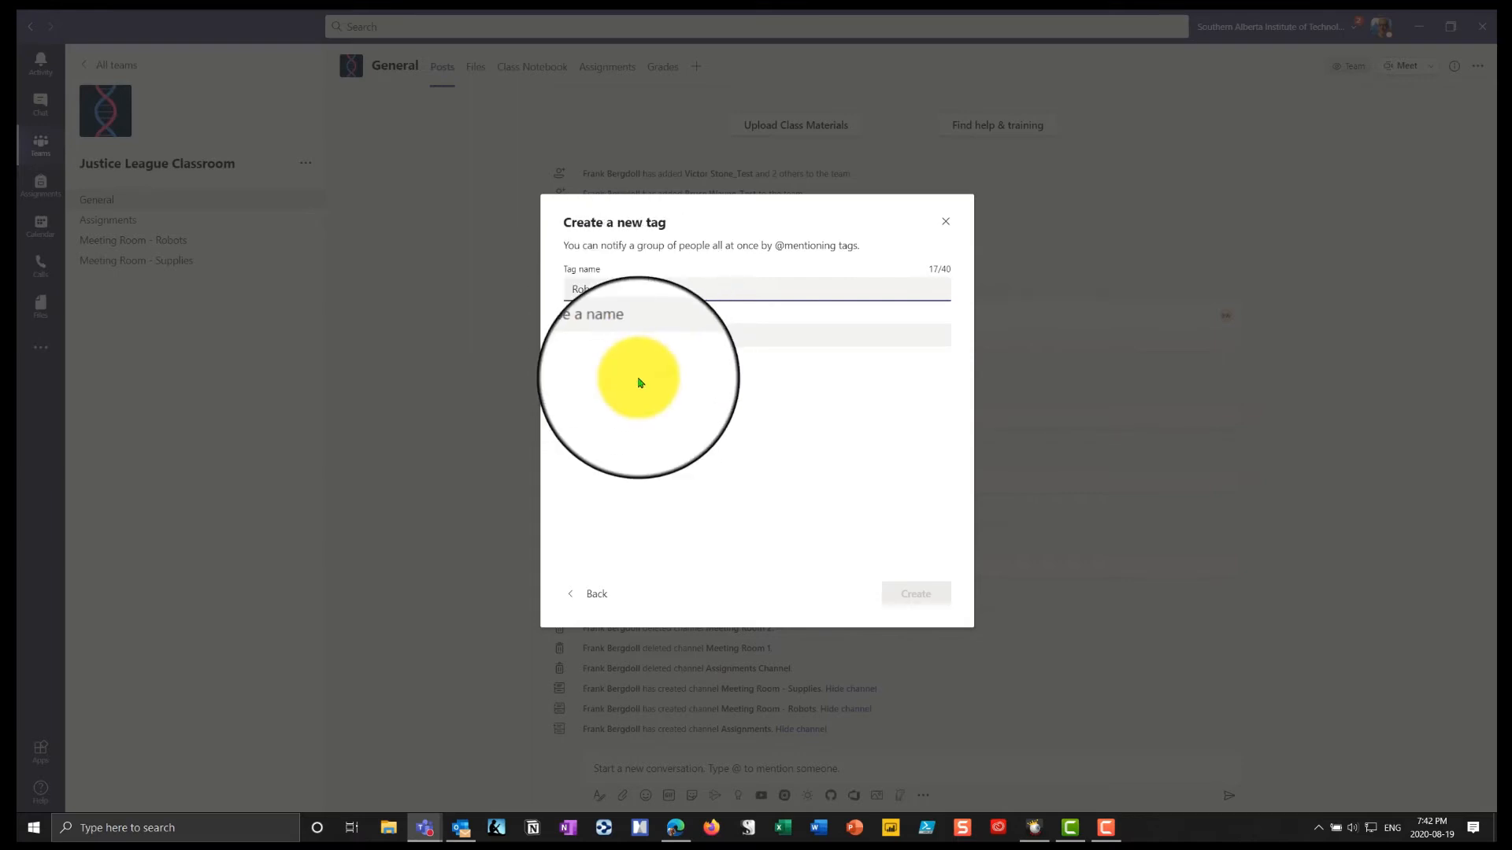
# Step: Add three team members to the Robot Specialists tag, create it and close the tag manager
pyautogui.click(621, 334)
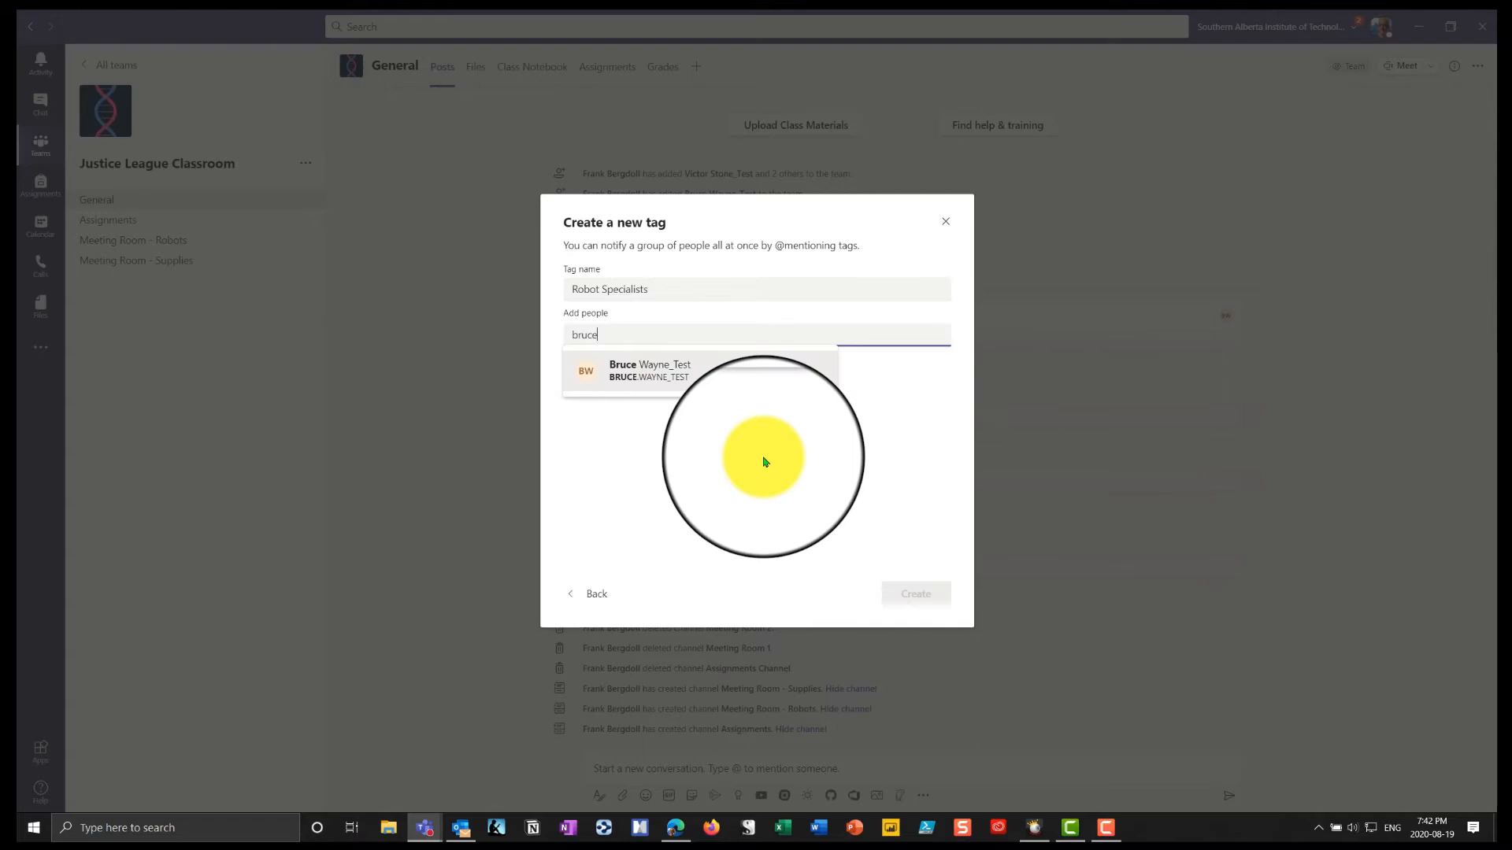
pyautogui.press('Return')
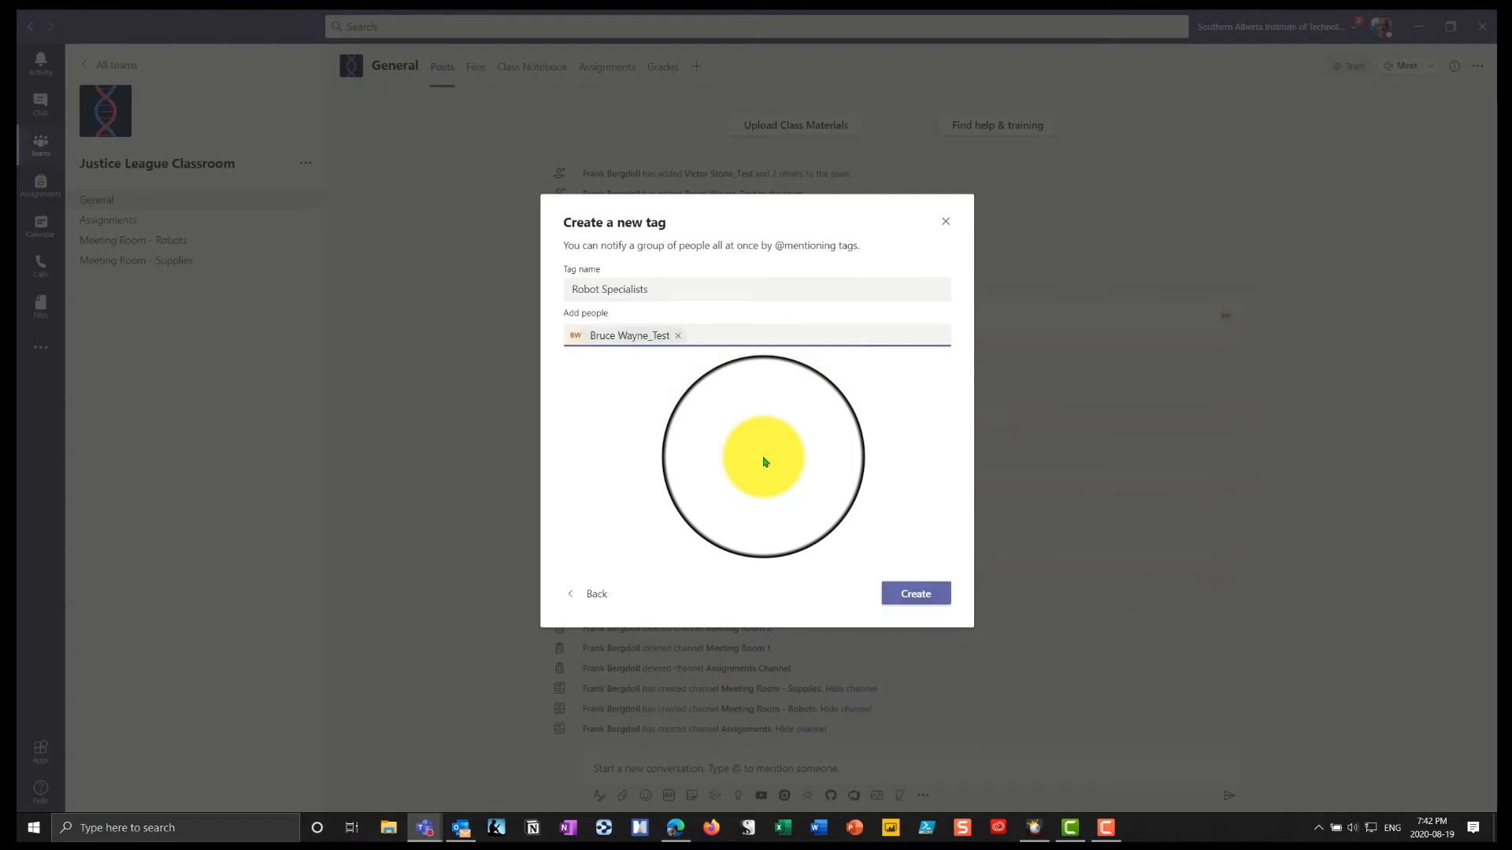
pyautogui.write('clark')
pyautogui.press('Return')
pyautogui.write('vic')
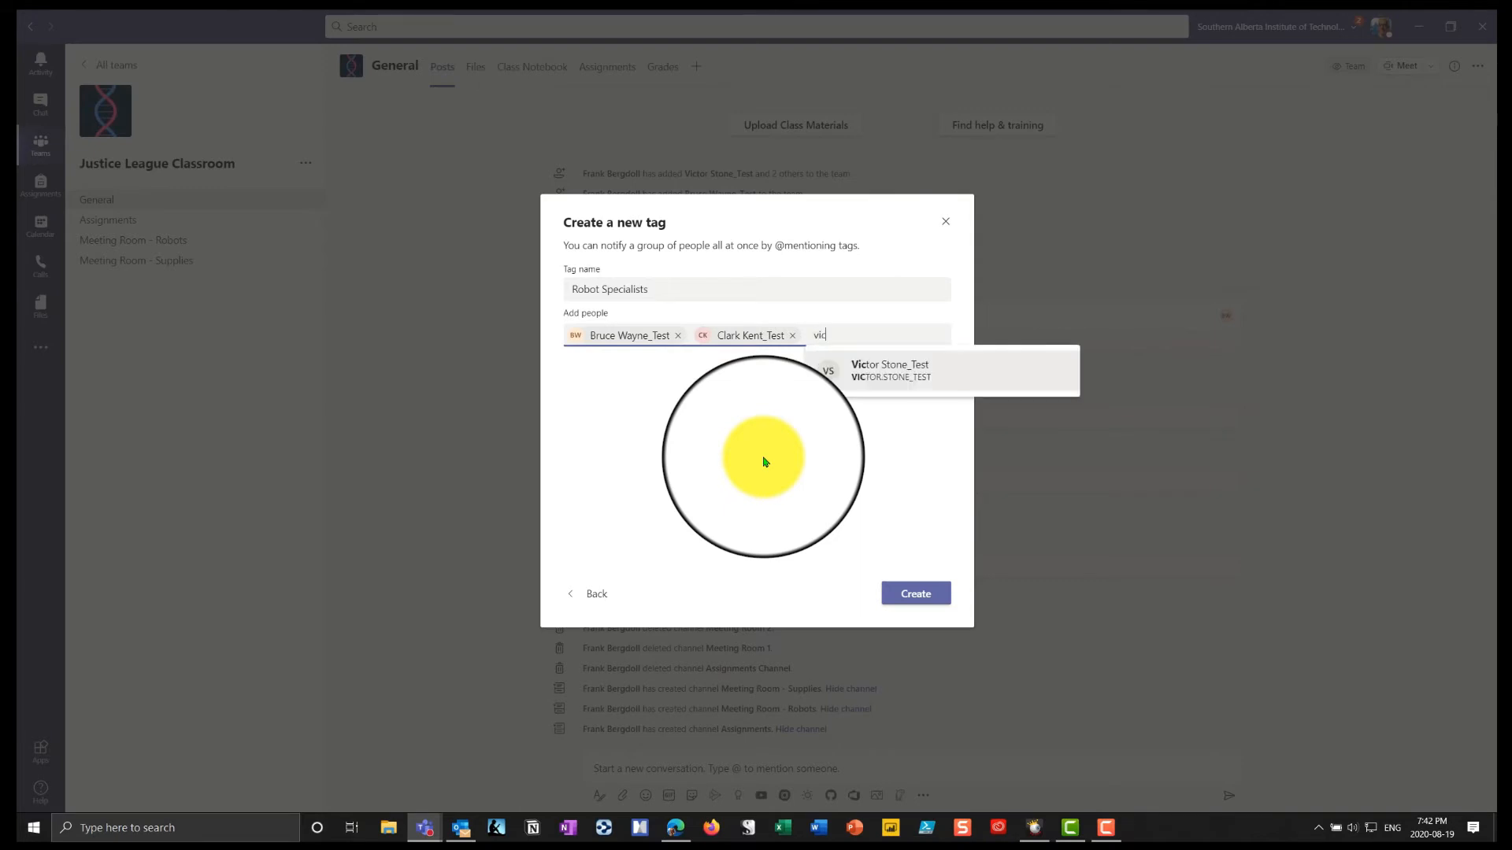
pyautogui.press('Return')
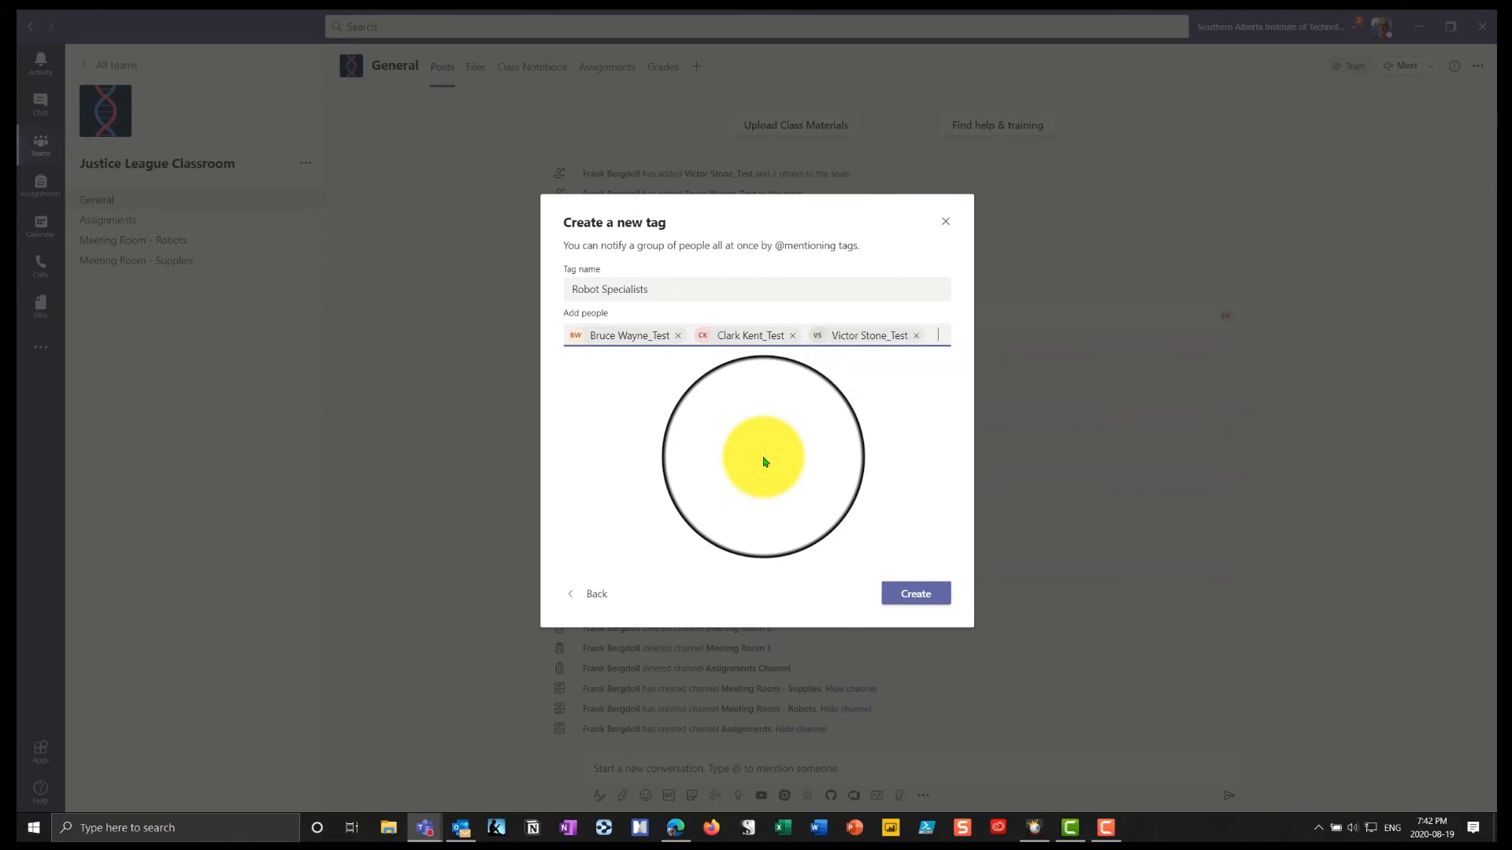
pyautogui.click(917, 596)
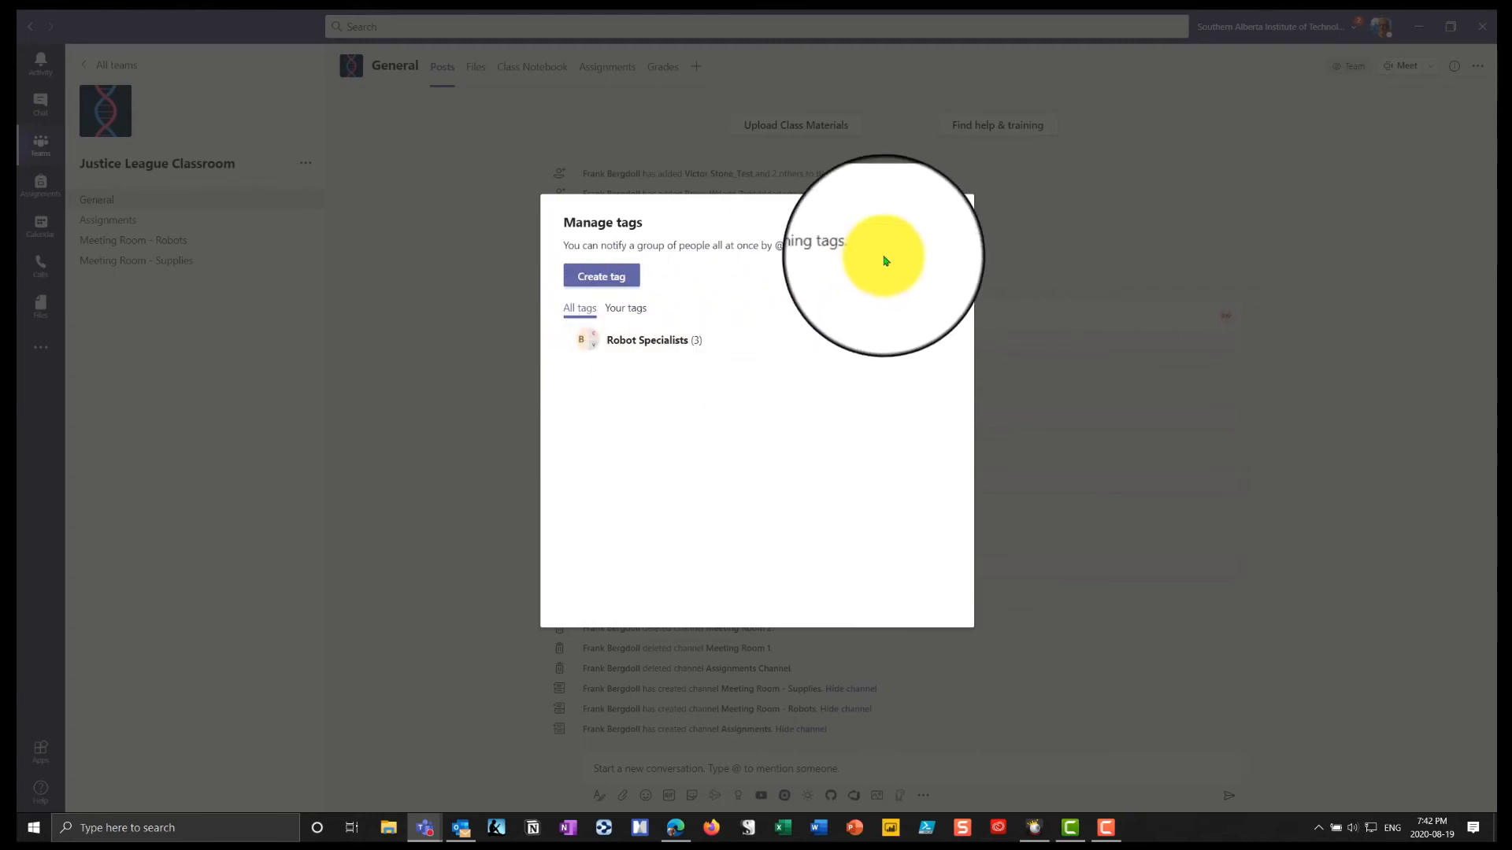
pyautogui.click(946, 221)
# Step: Post a message in the General channel mentioning the Robot Specialists tag with the text "Hello - we need oil"
pyautogui.click(678, 767)
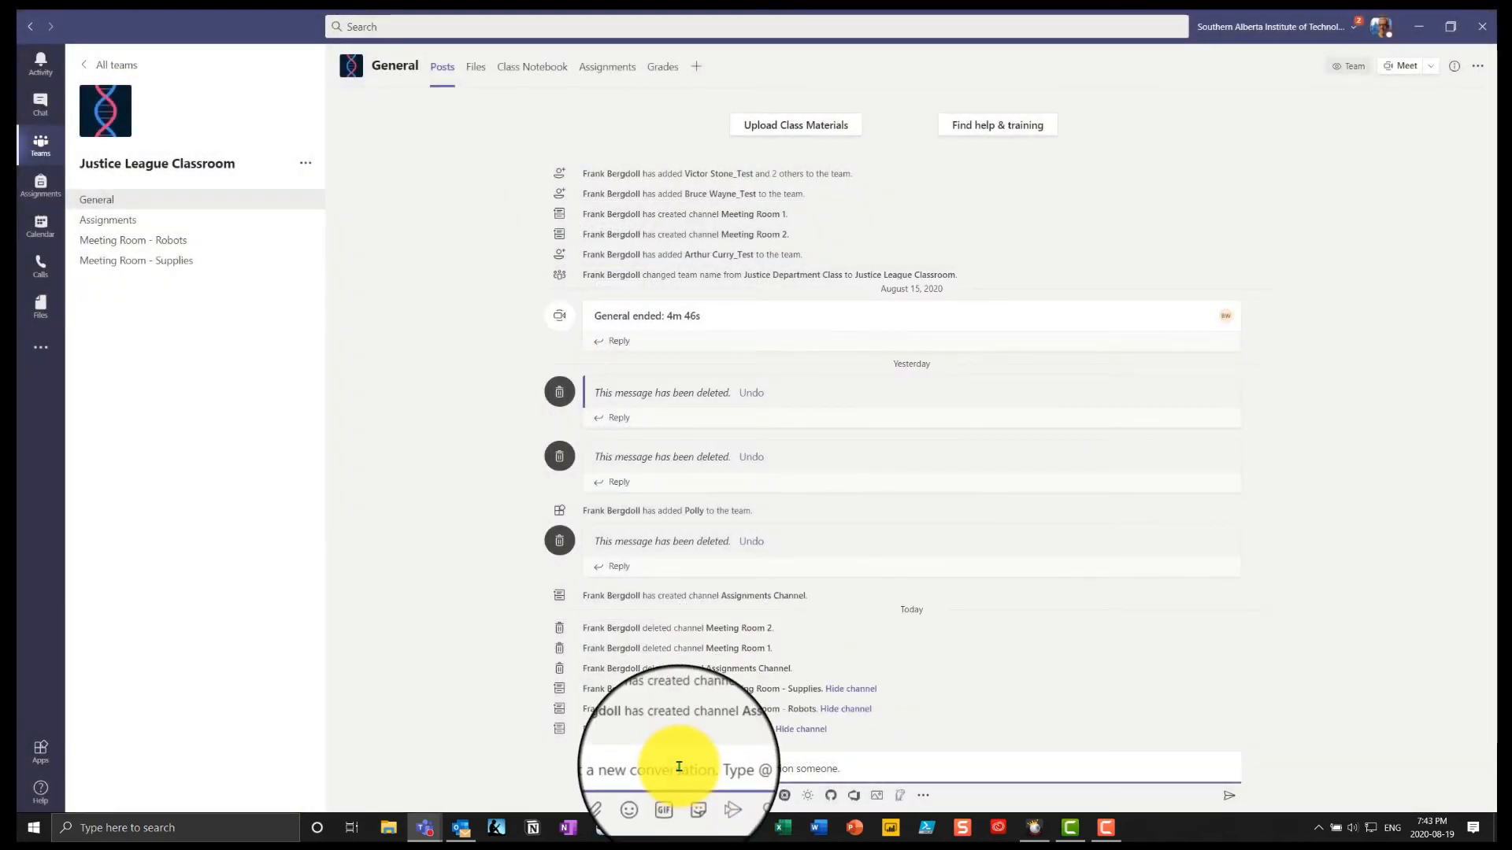
pyautogui.write('@Ro')
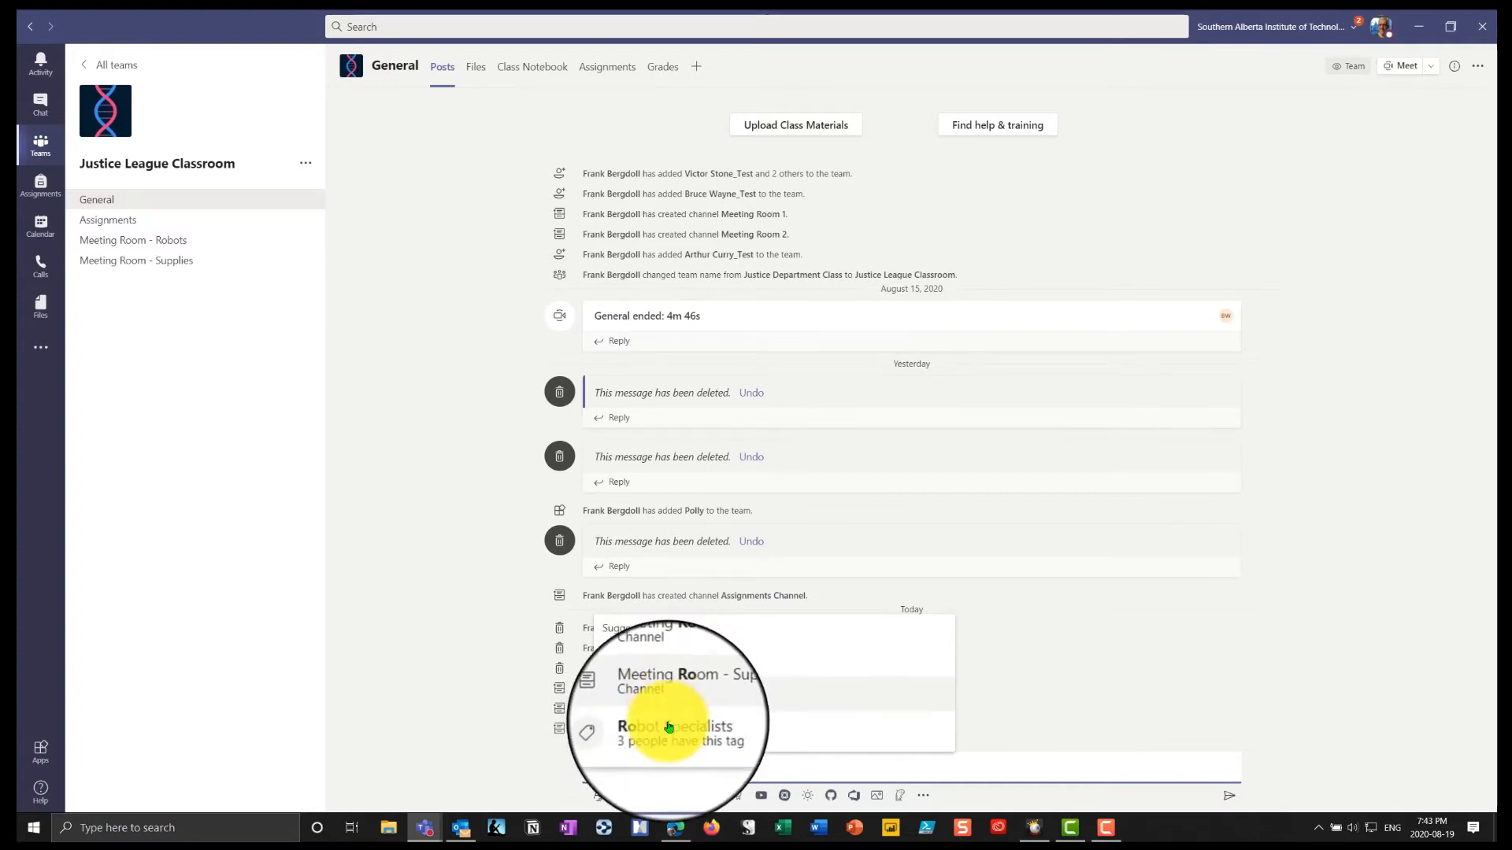
pyautogui.click(670, 712)
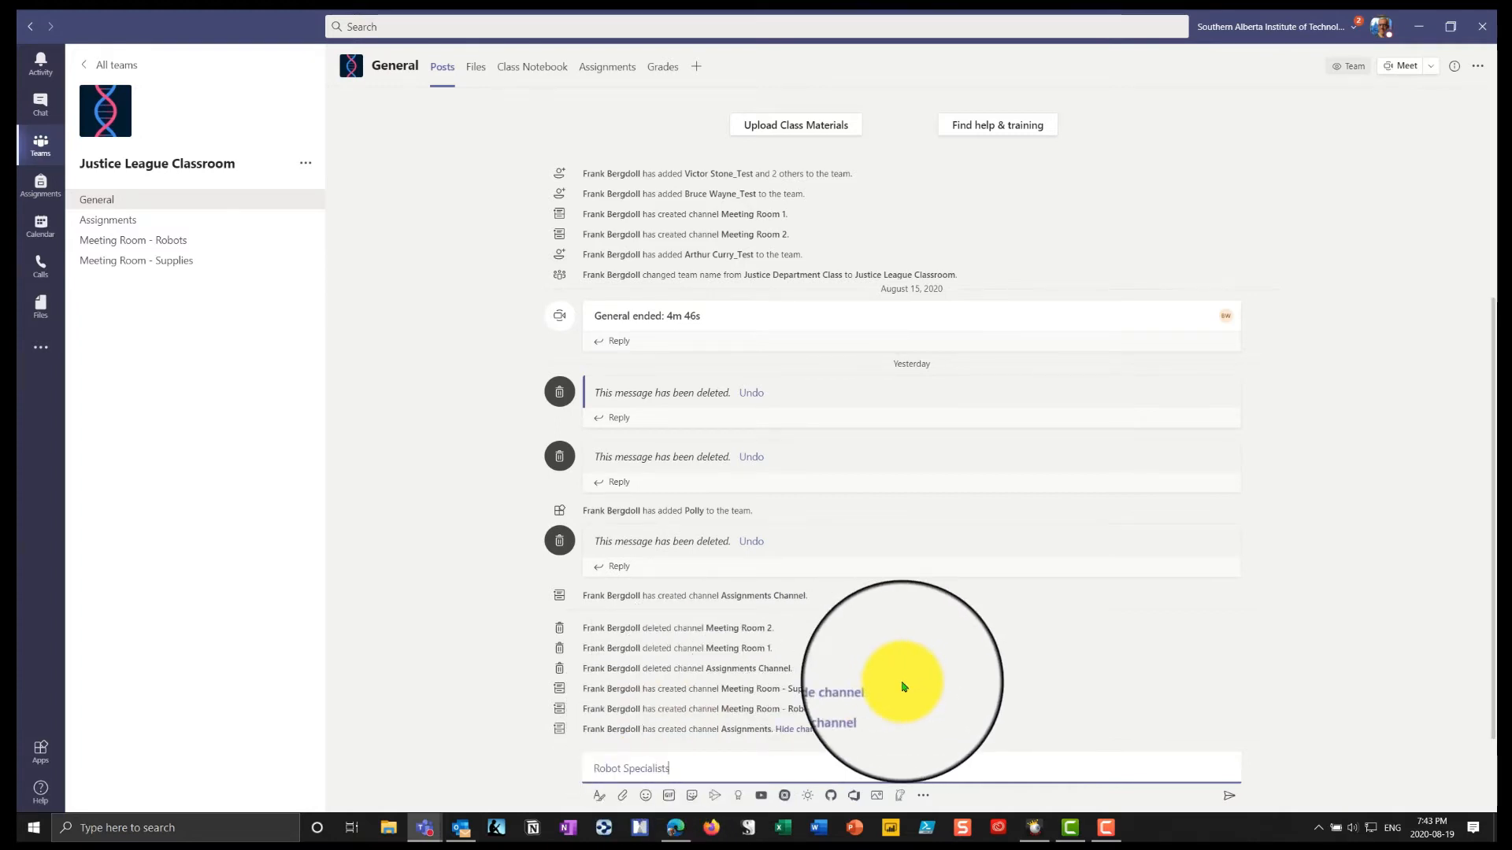
pyautogui.write('Hello - we')
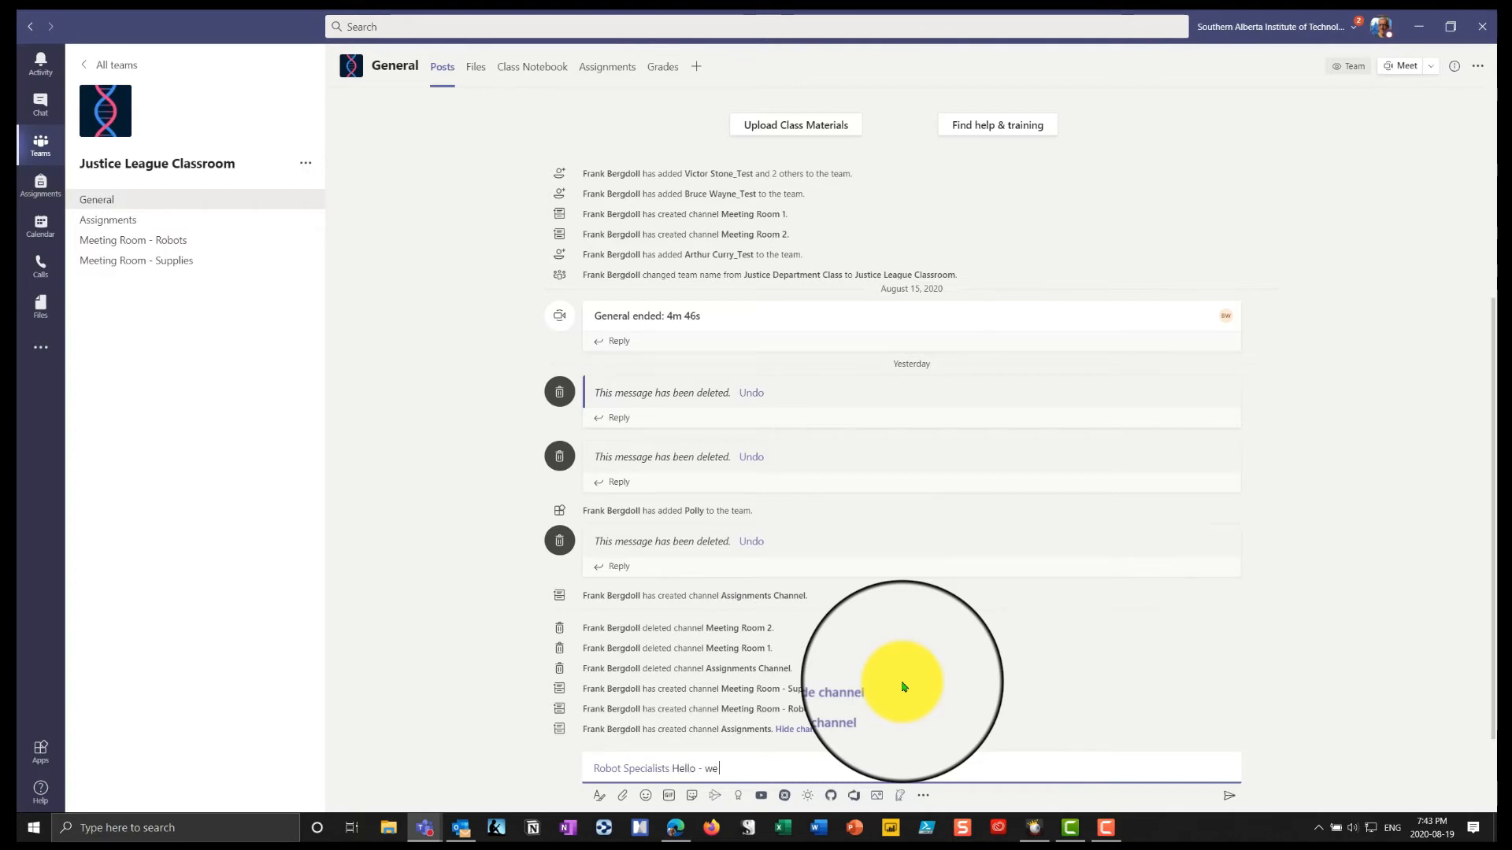
pyautogui.write(' need op')
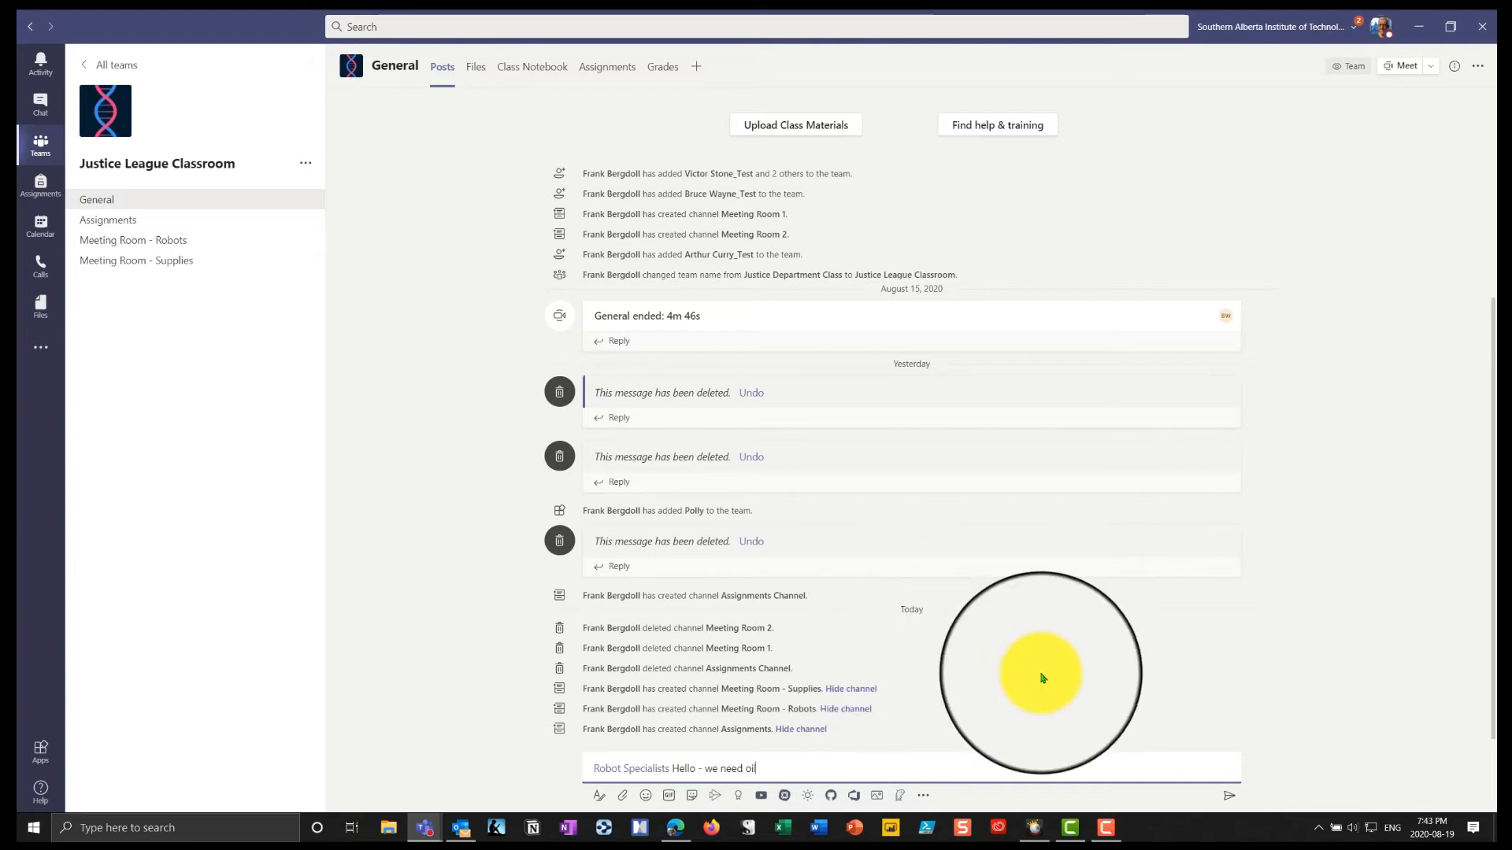
pyautogui.click(1228, 796)
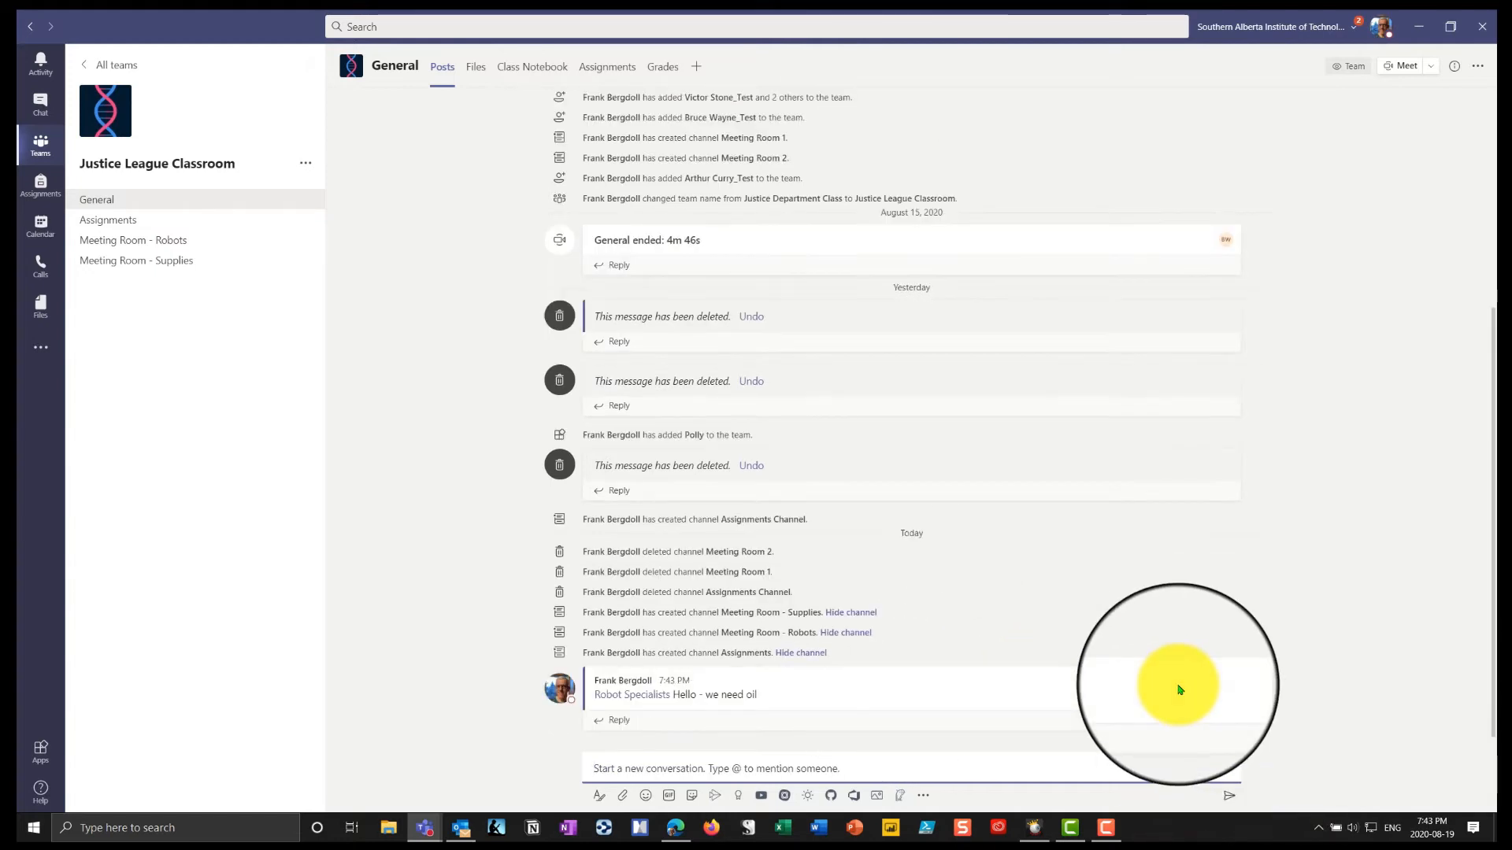
pyautogui.moveTo(1178, 690)
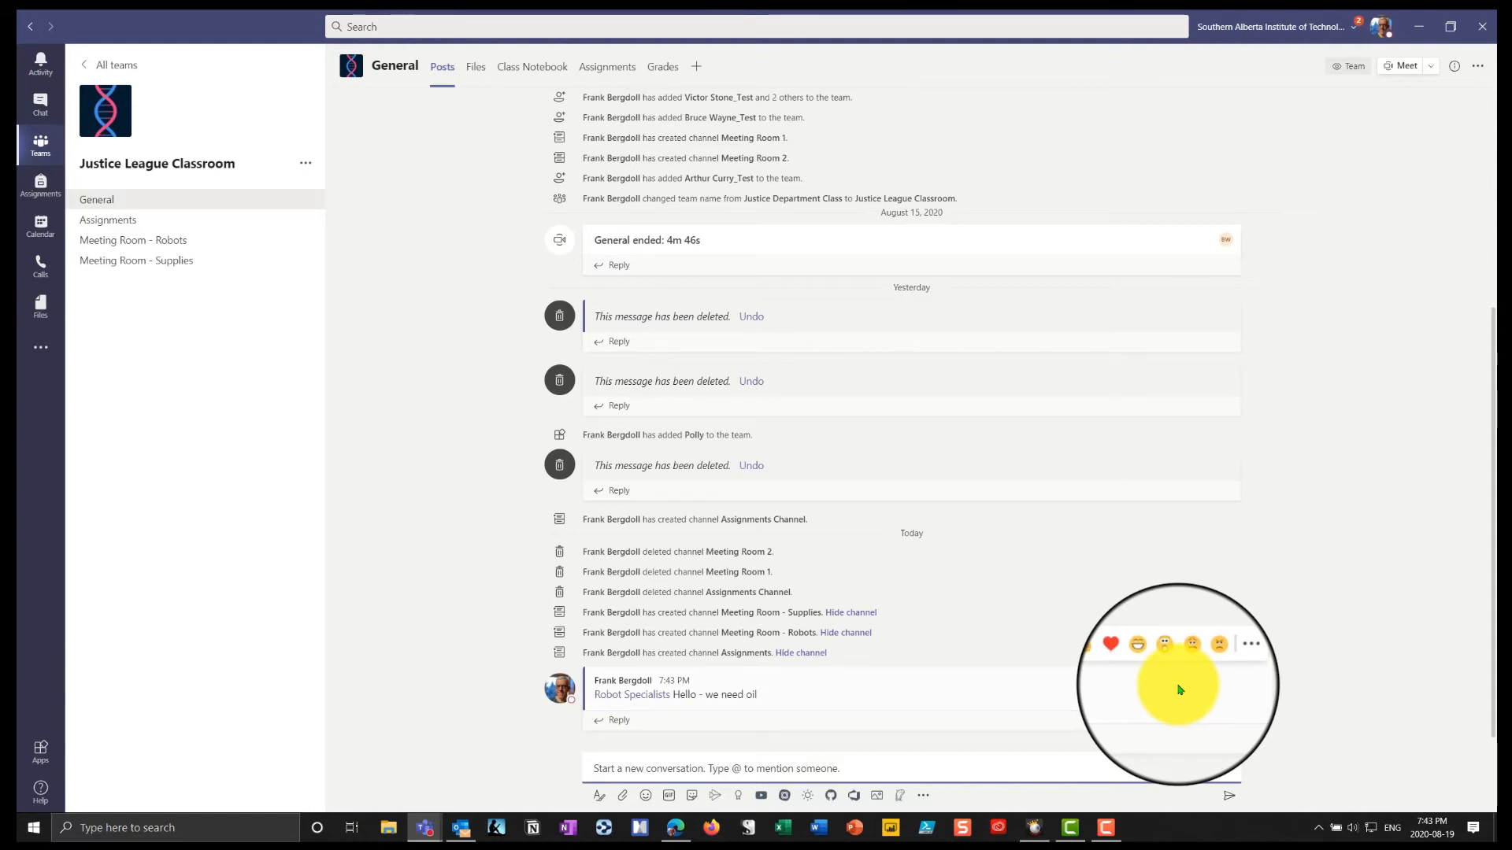
# Step: Check your own tags and all tags of the team, and start a new tag named Supply Specialists
pyautogui.click(306, 163)
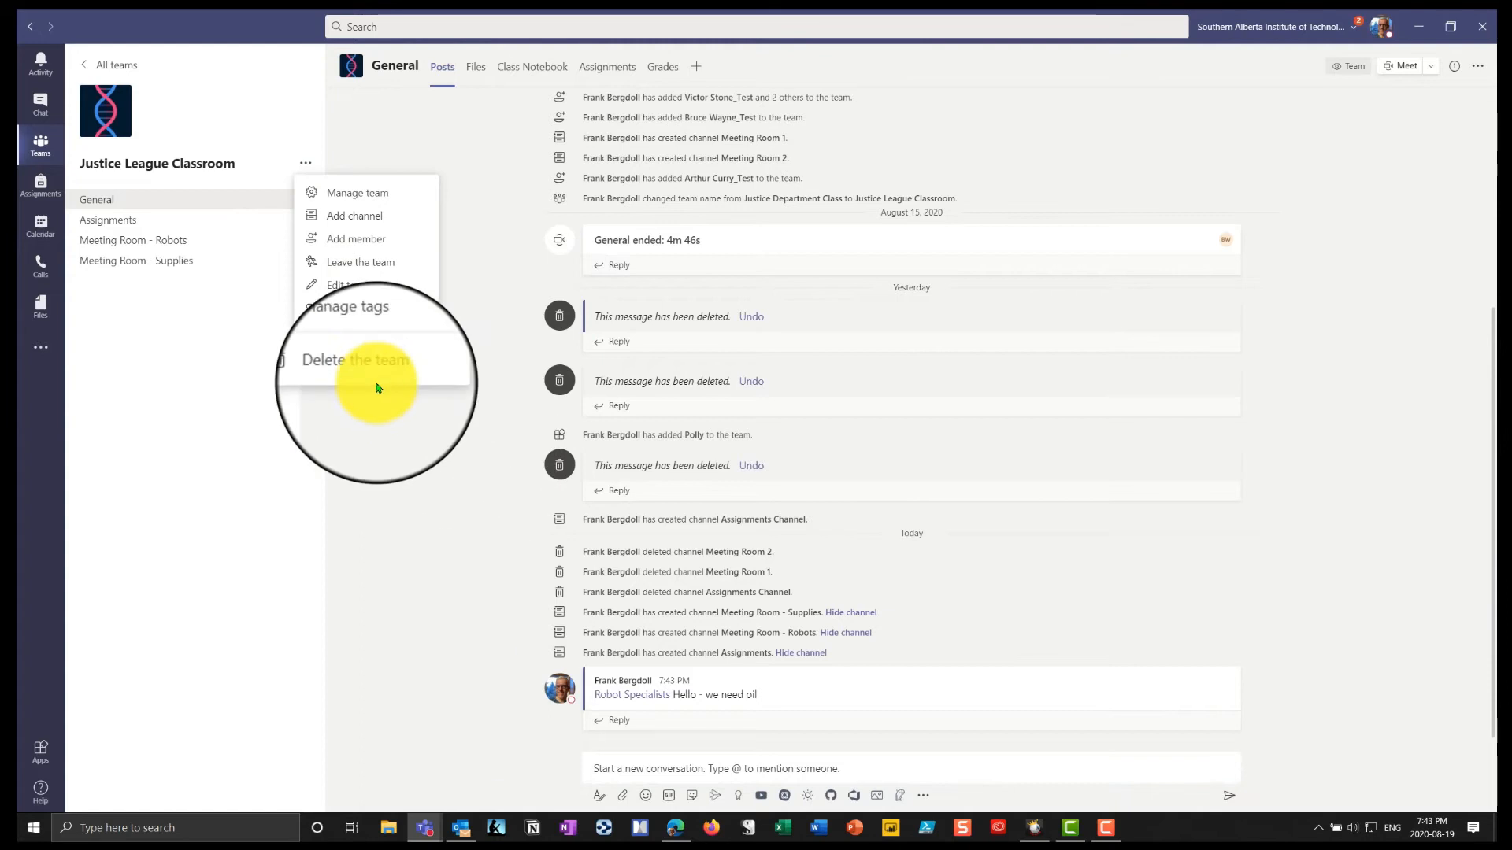
pyautogui.click(358, 331)
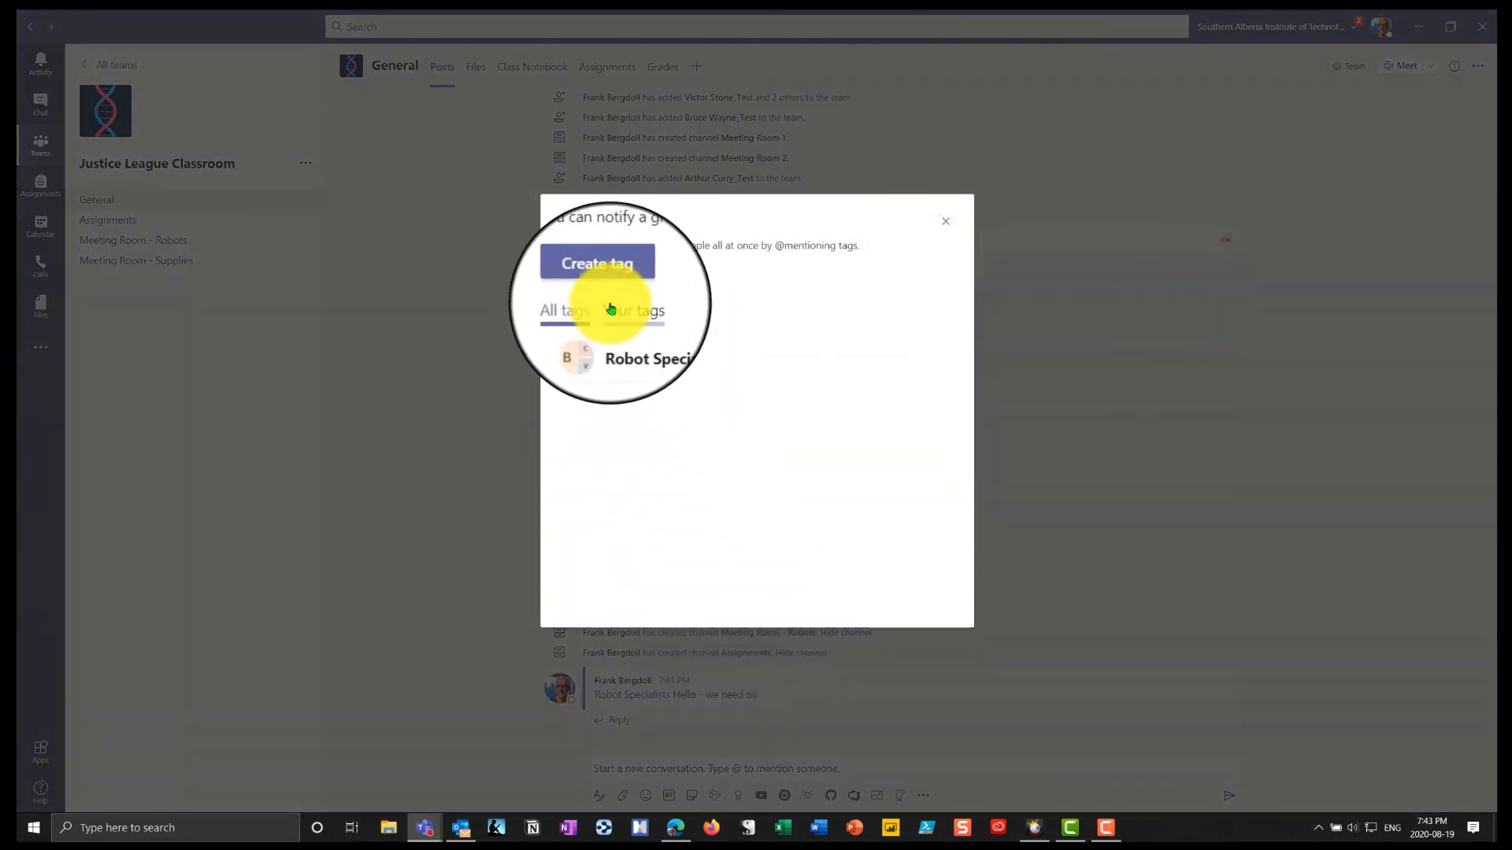
pyautogui.click(611, 308)
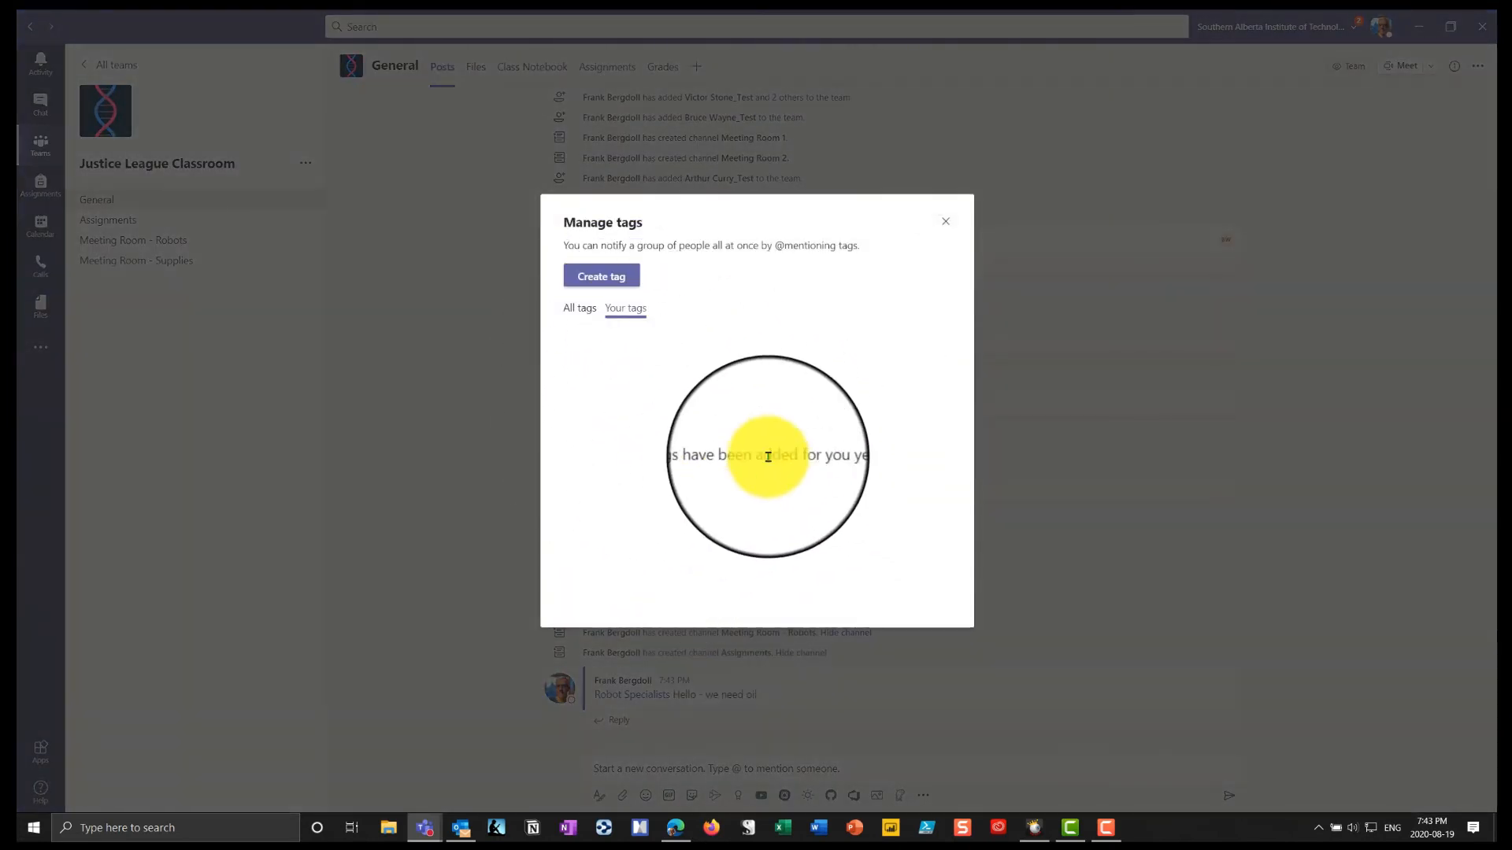
pyautogui.click(580, 308)
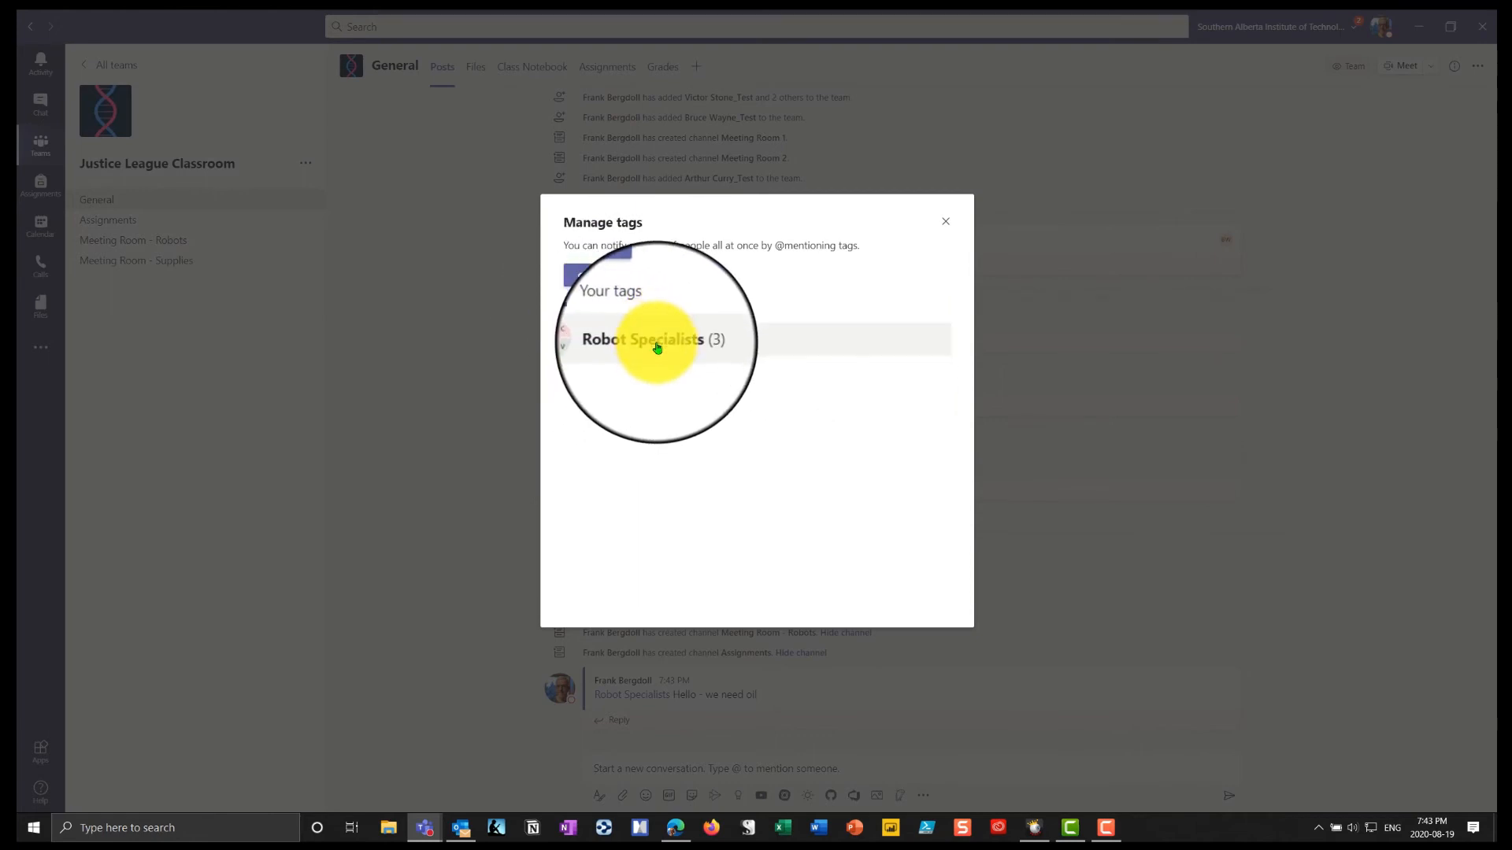
pyautogui.click(605, 276)
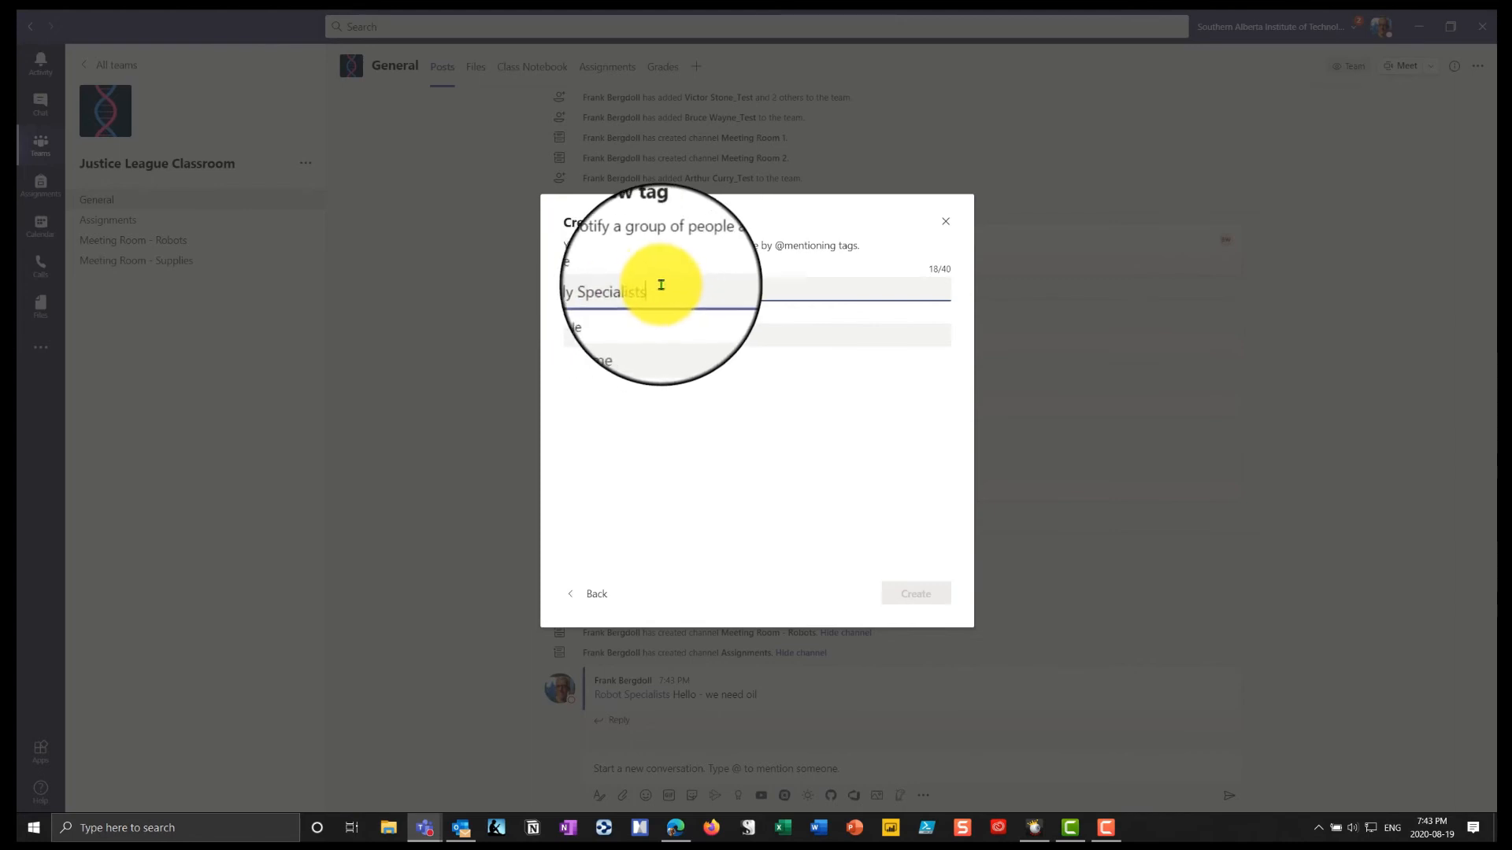
# Step: Add two team members to the Supply Specialists tag and create it
pyautogui.click(646, 332)
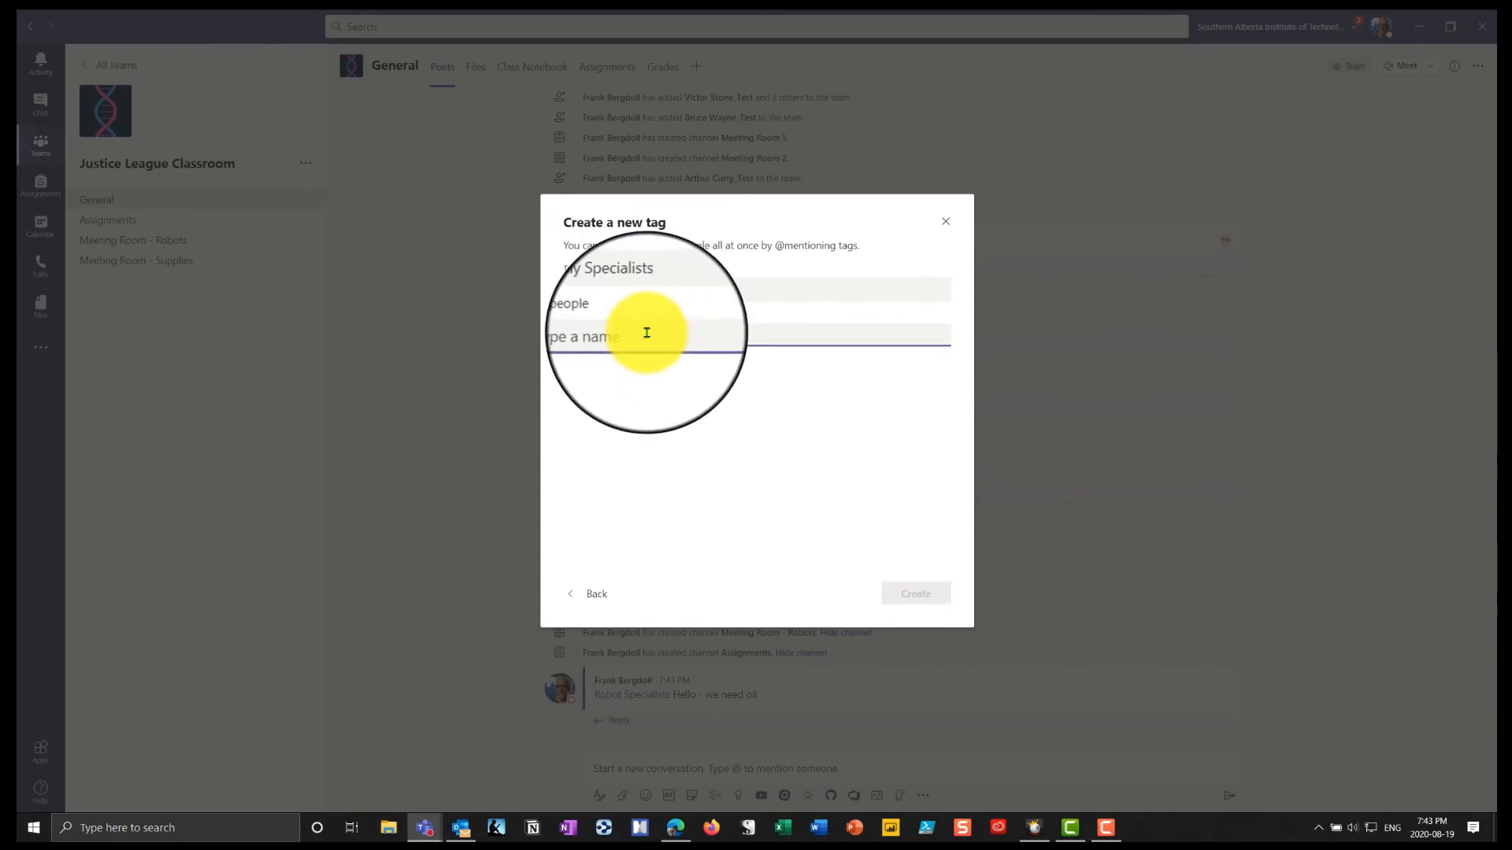
pyautogui.write('bru')
pyautogui.press('Return')
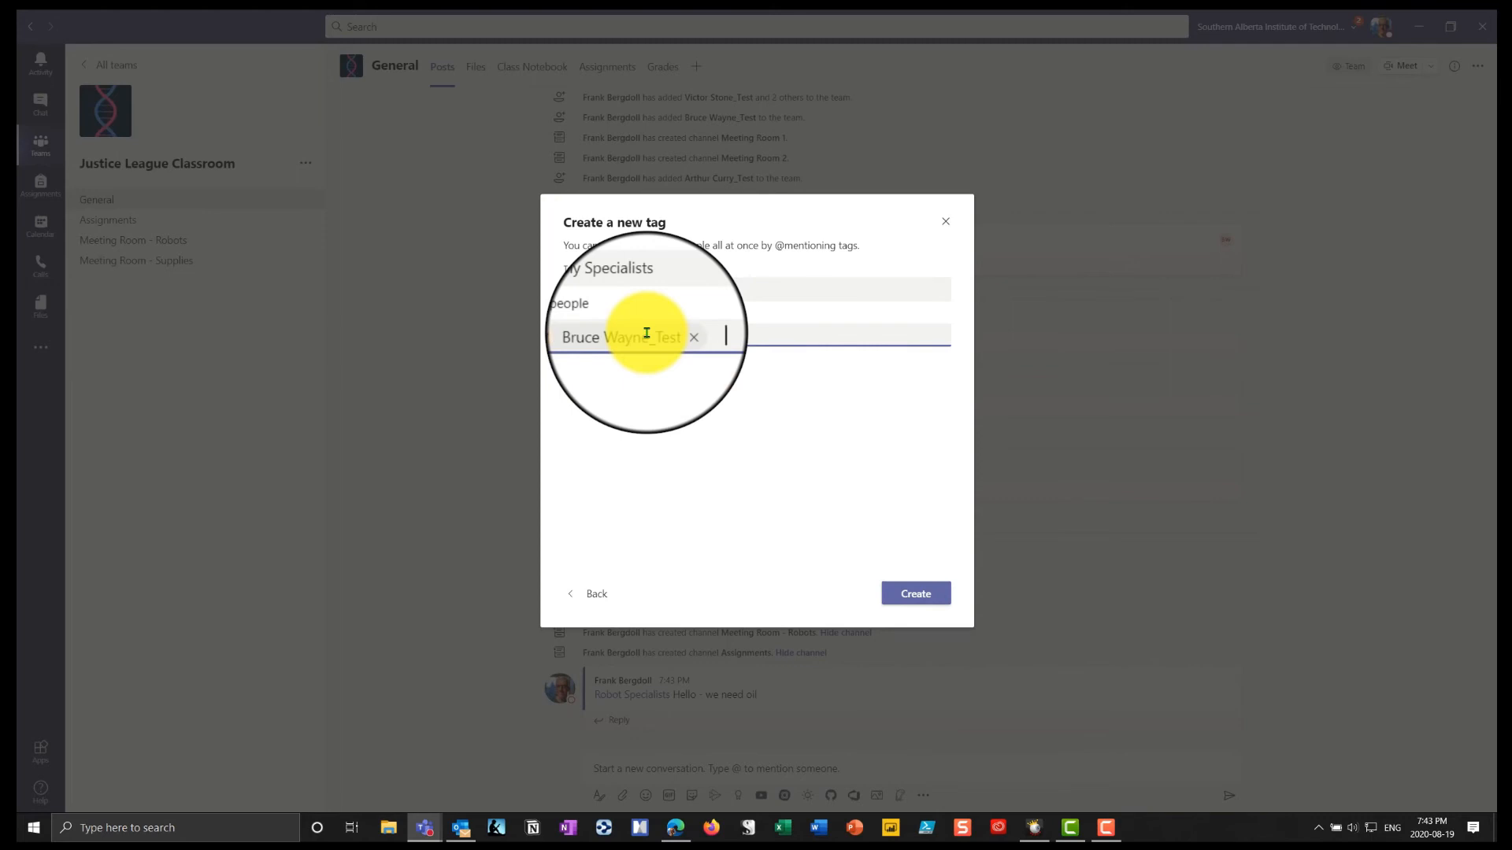
pyautogui.write('dia')
pyautogui.press('Return')
pyautogui.click(891, 595)
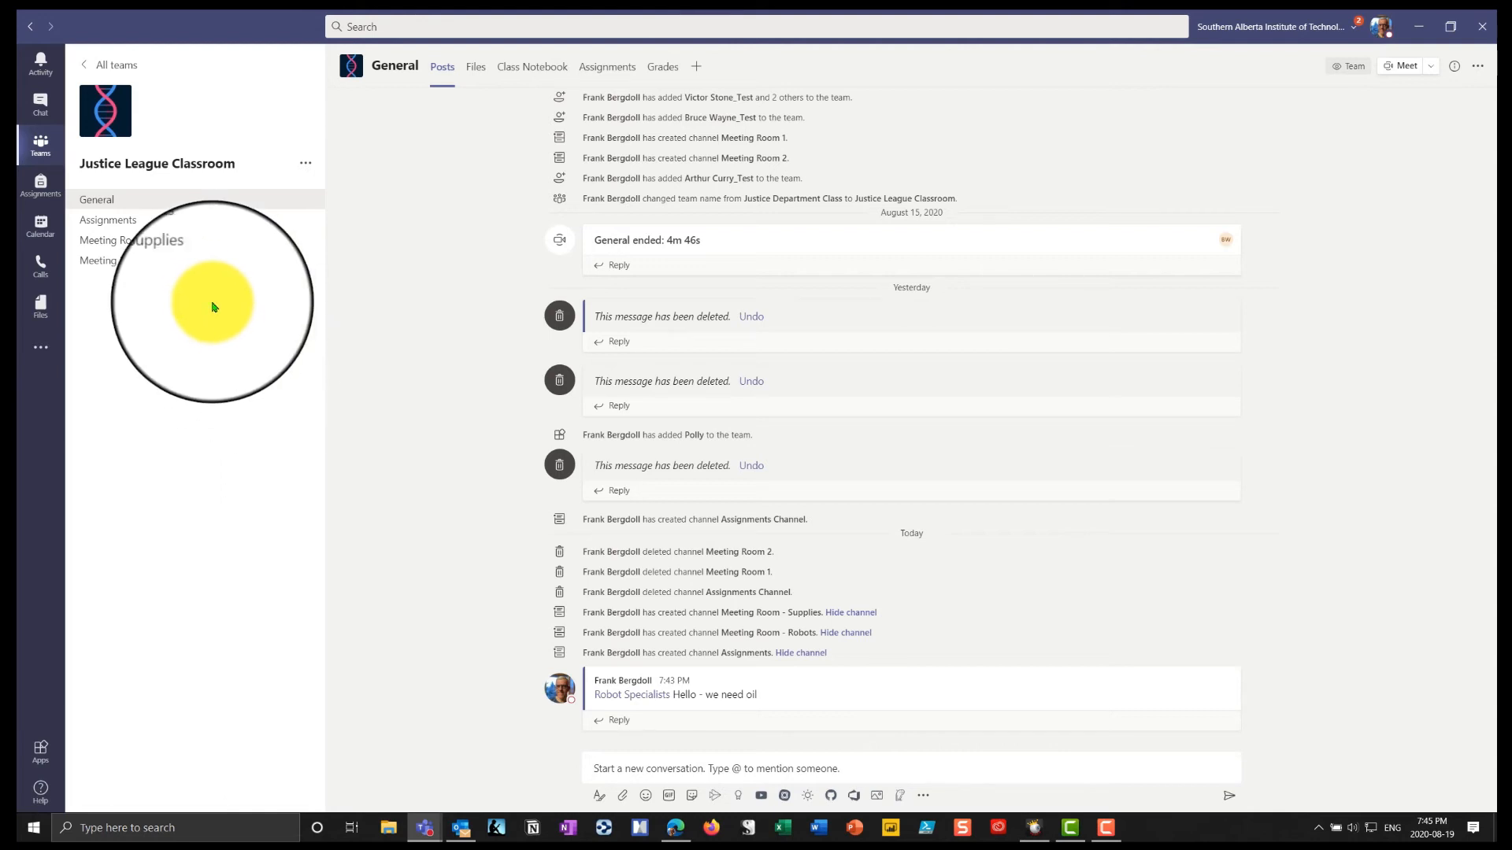
pyautogui.click(299, 166)
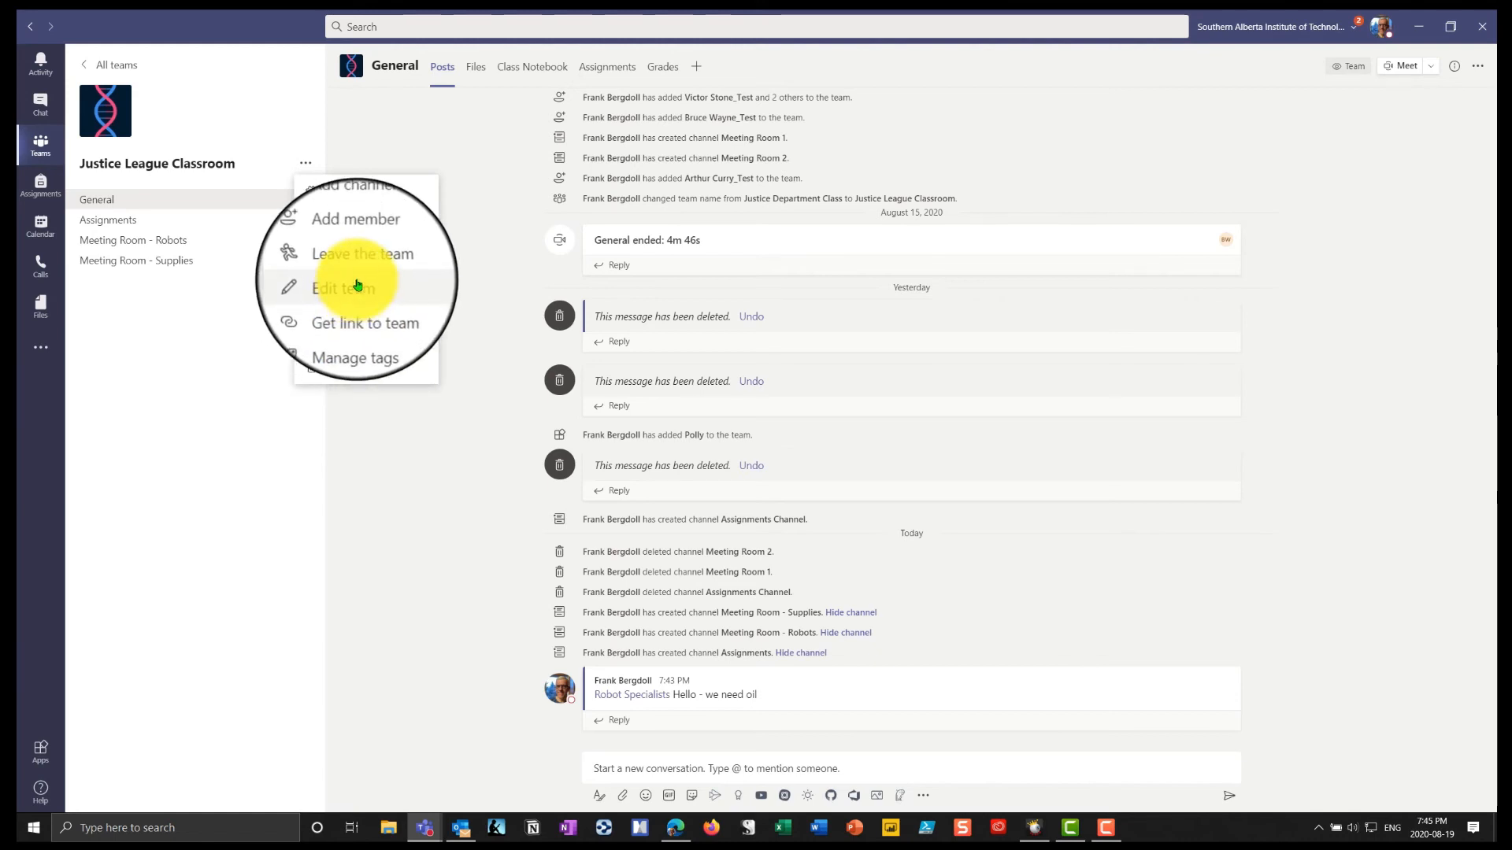
pyautogui.click(354, 191)
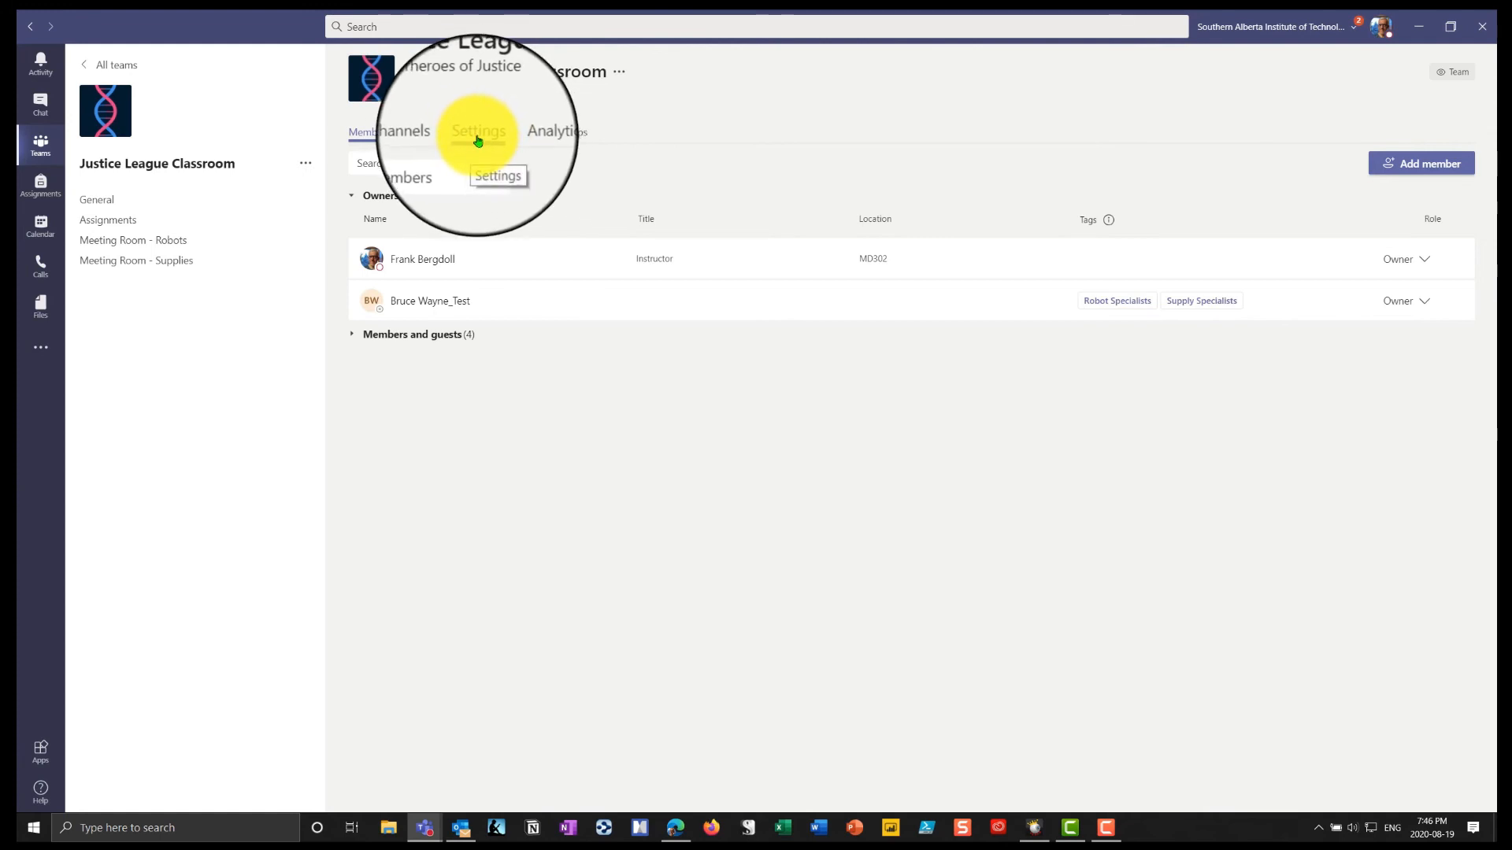
pyautogui.click(478, 141)
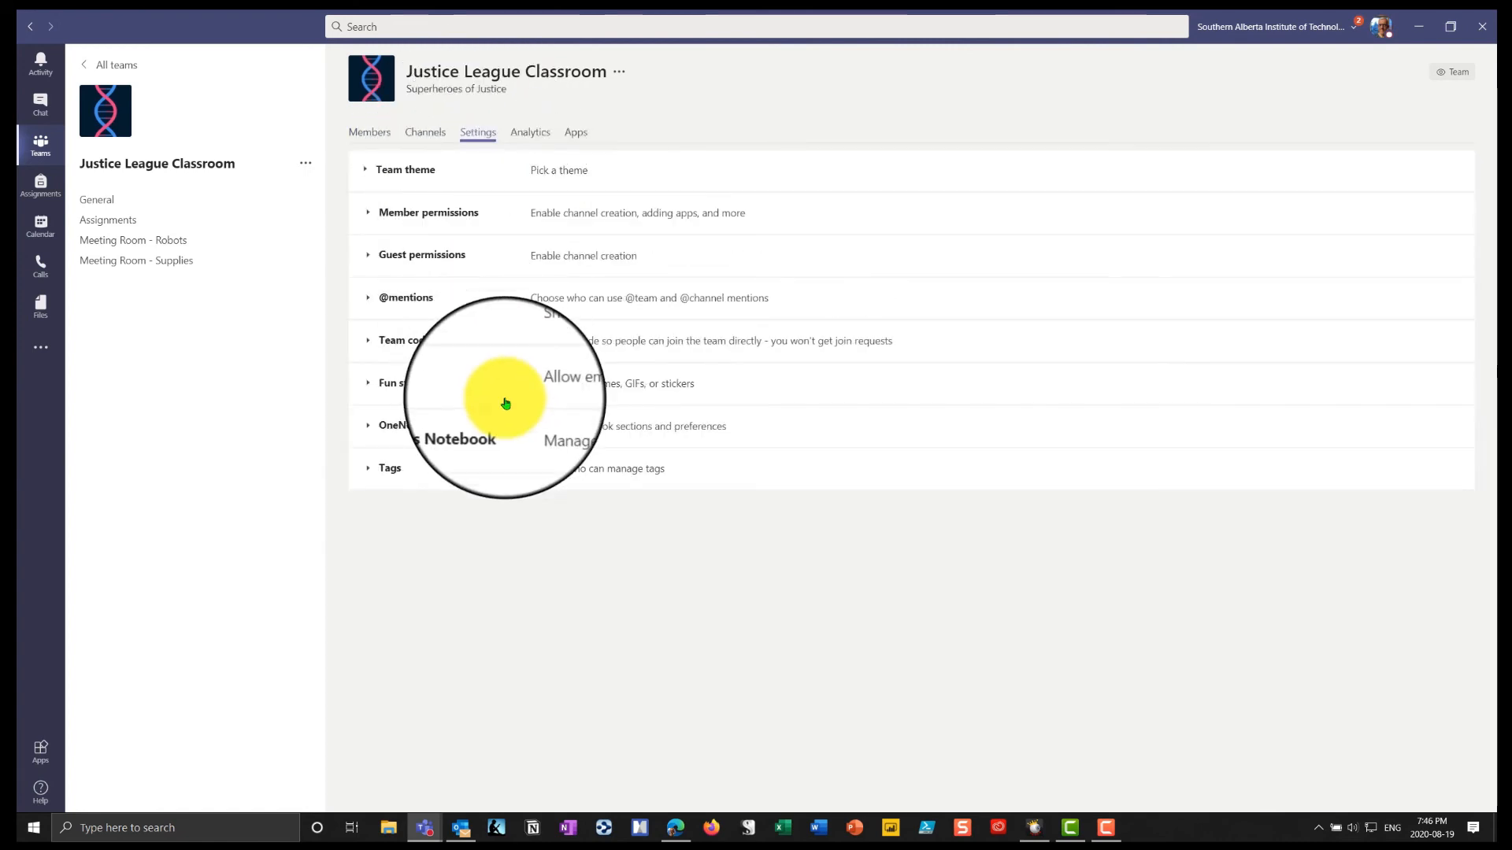
pyautogui.click(373, 311)
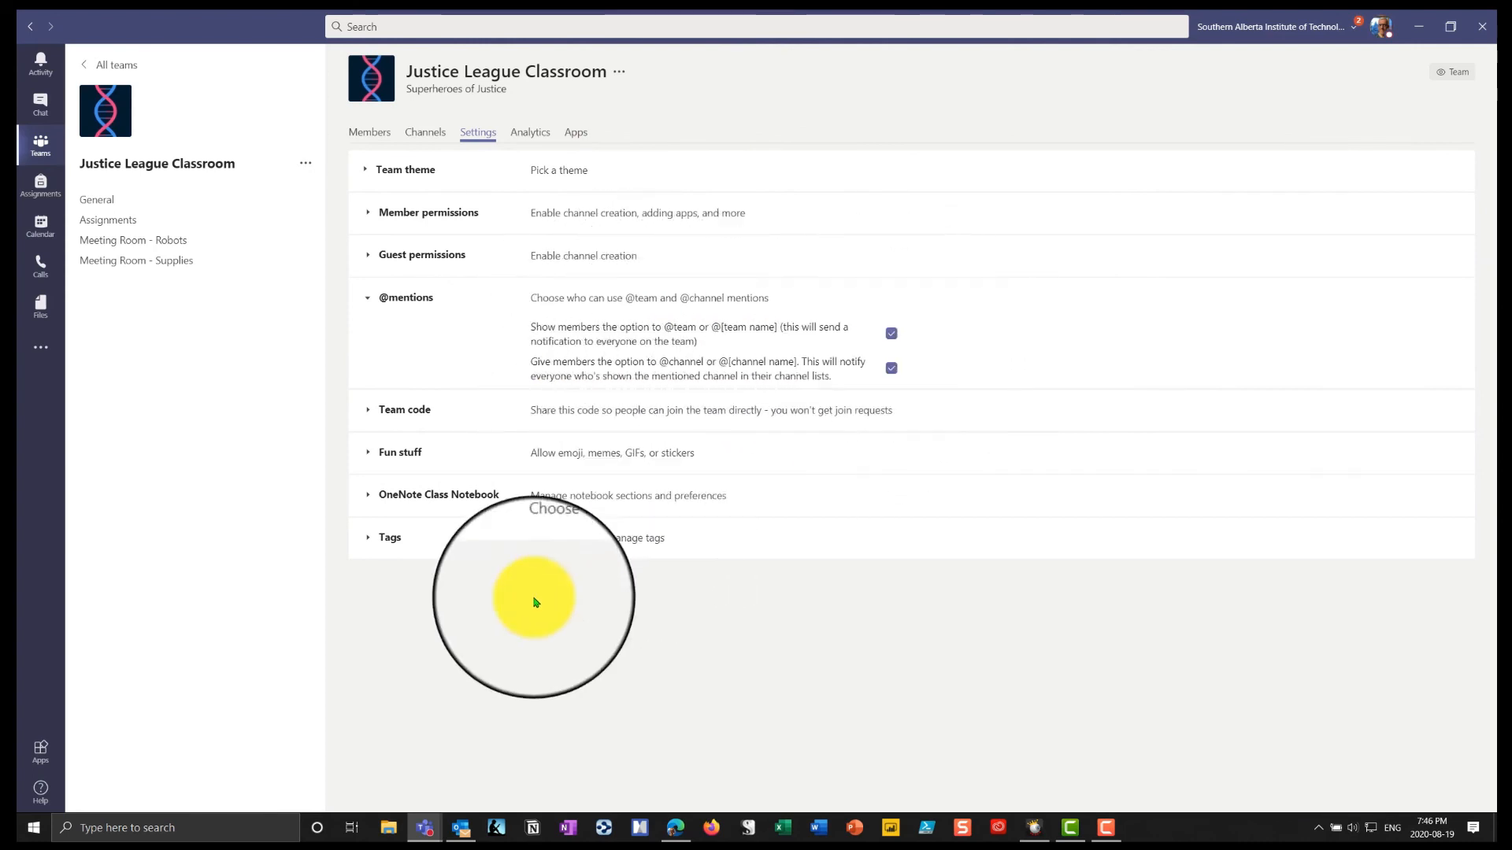
pyautogui.click(369, 543)
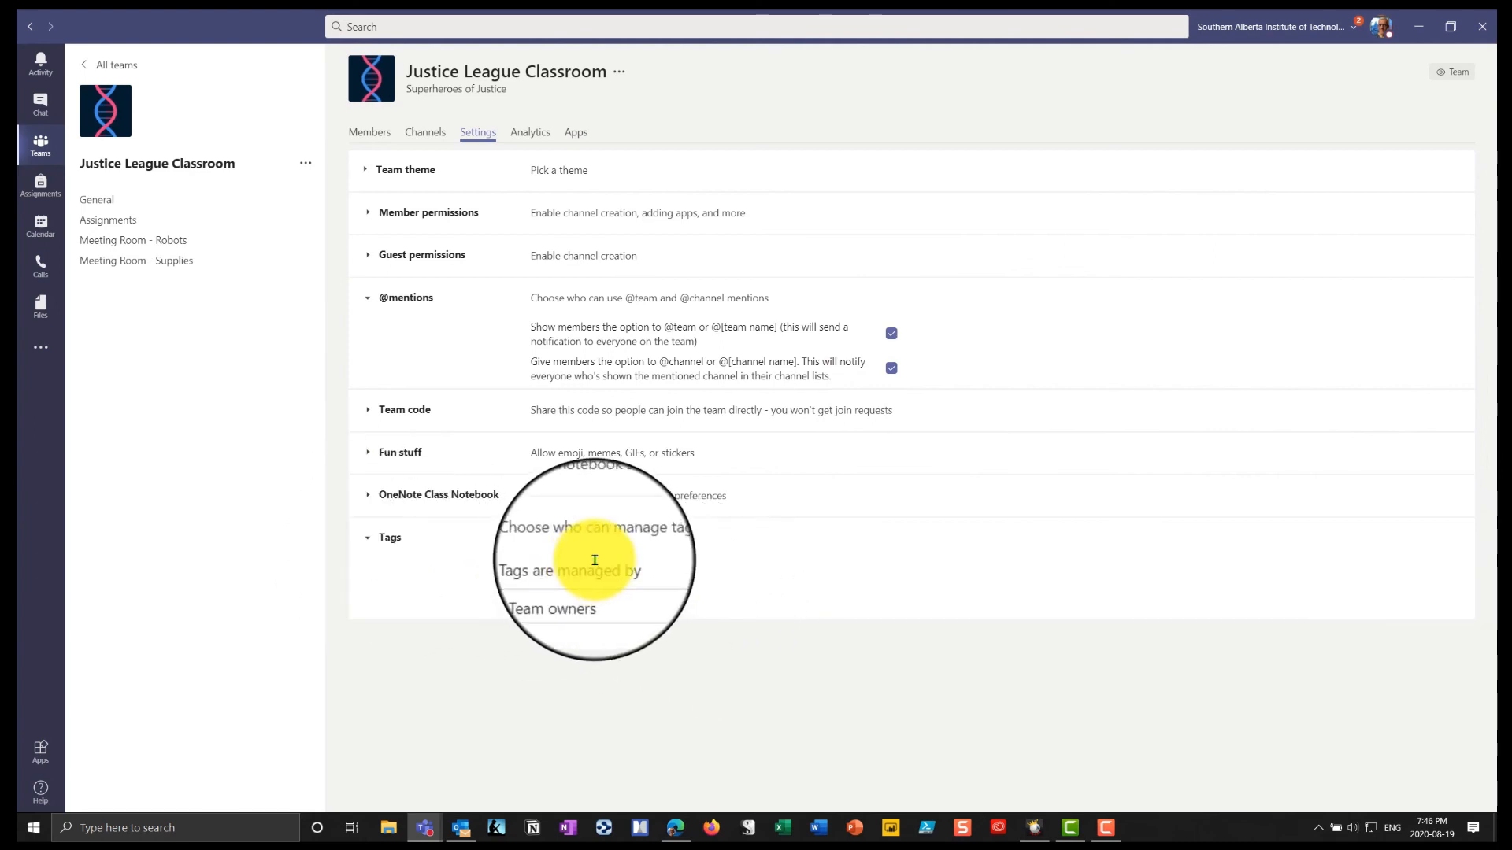
pyautogui.click(662, 600)
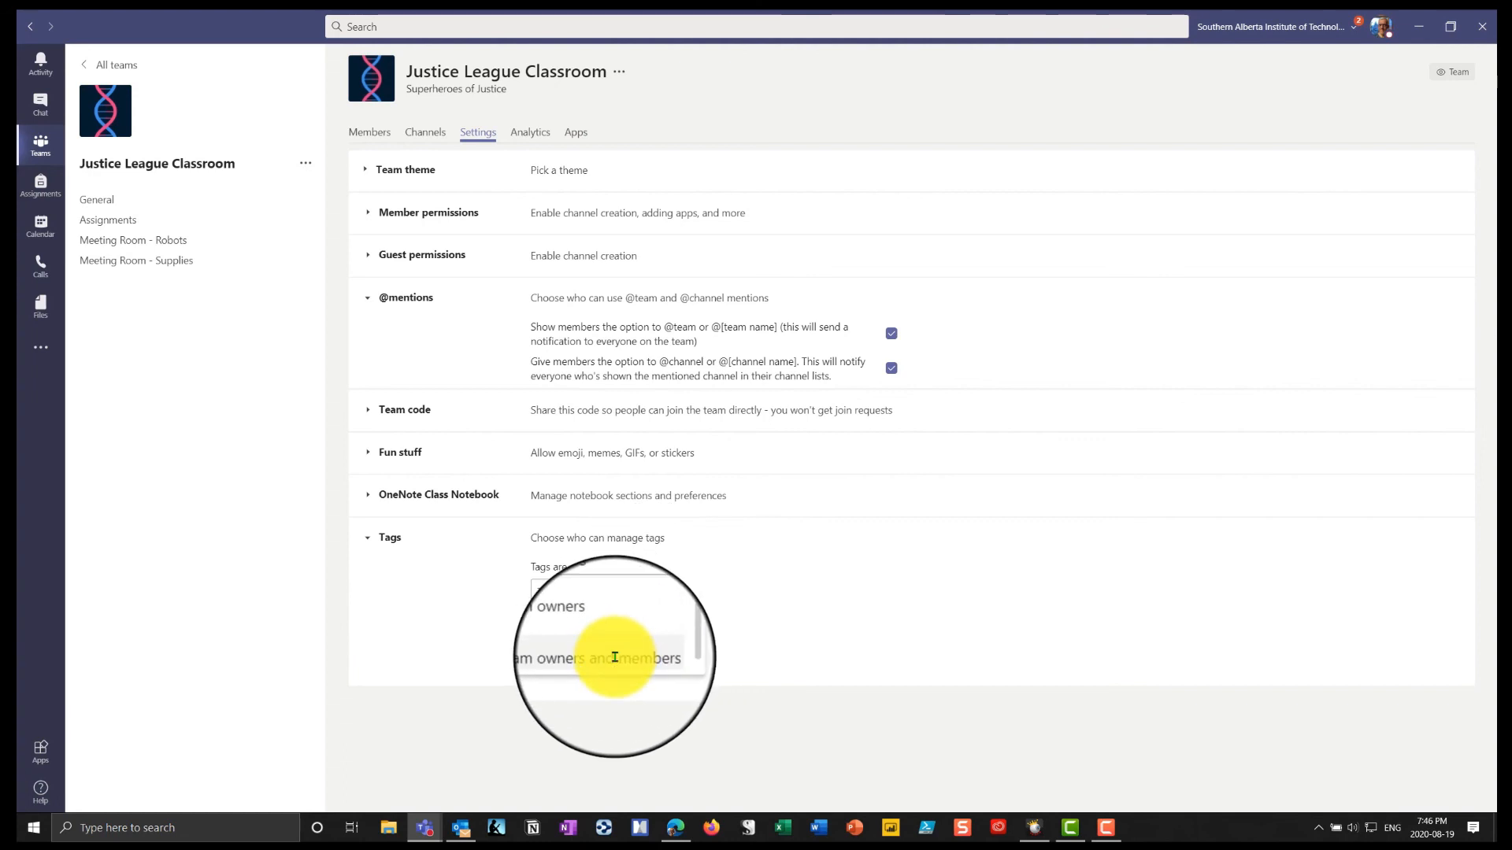
pyautogui.click(648, 654)
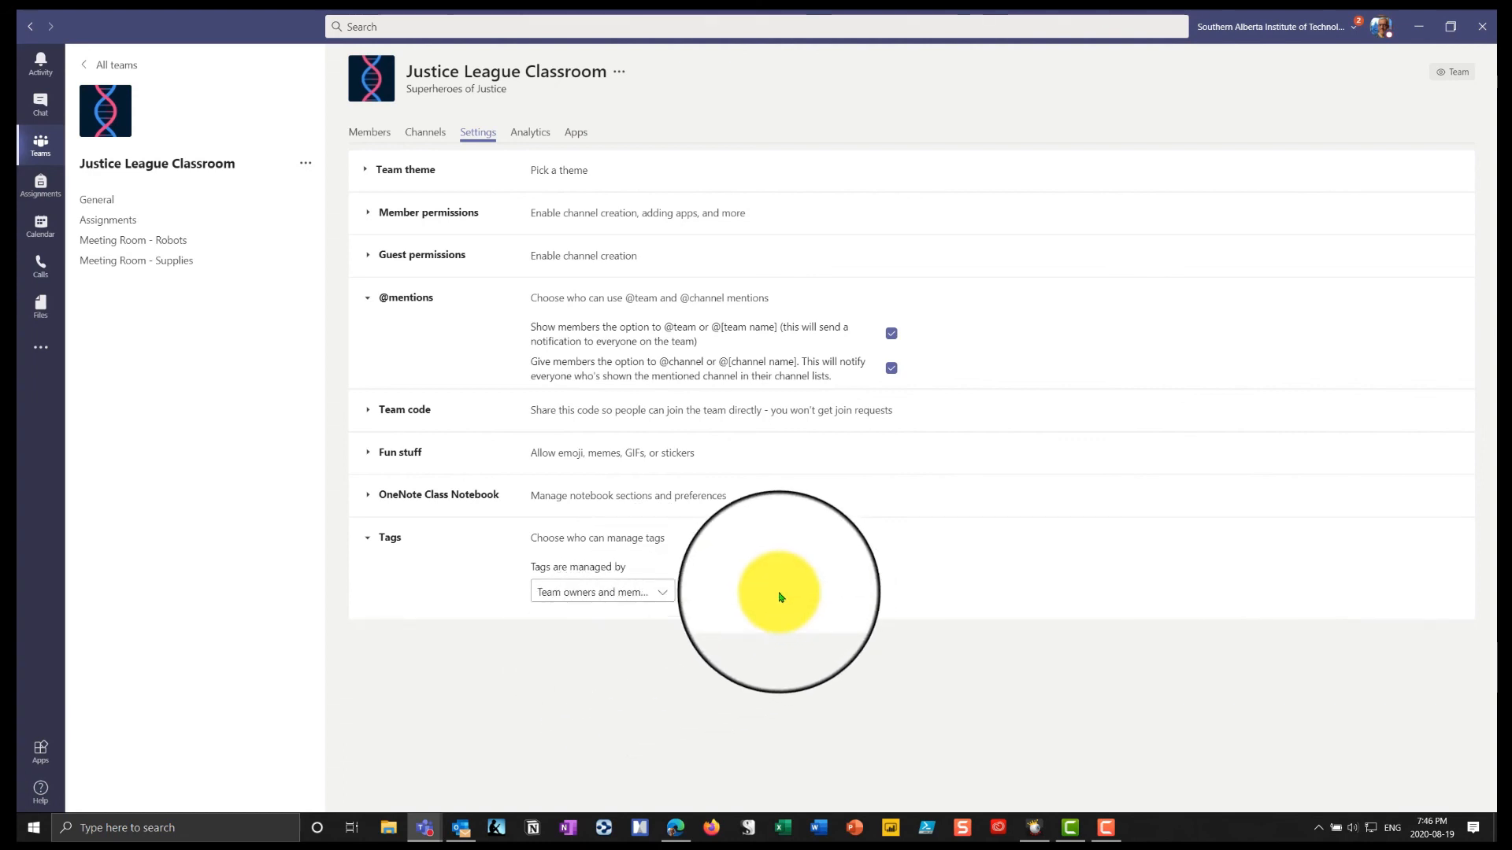